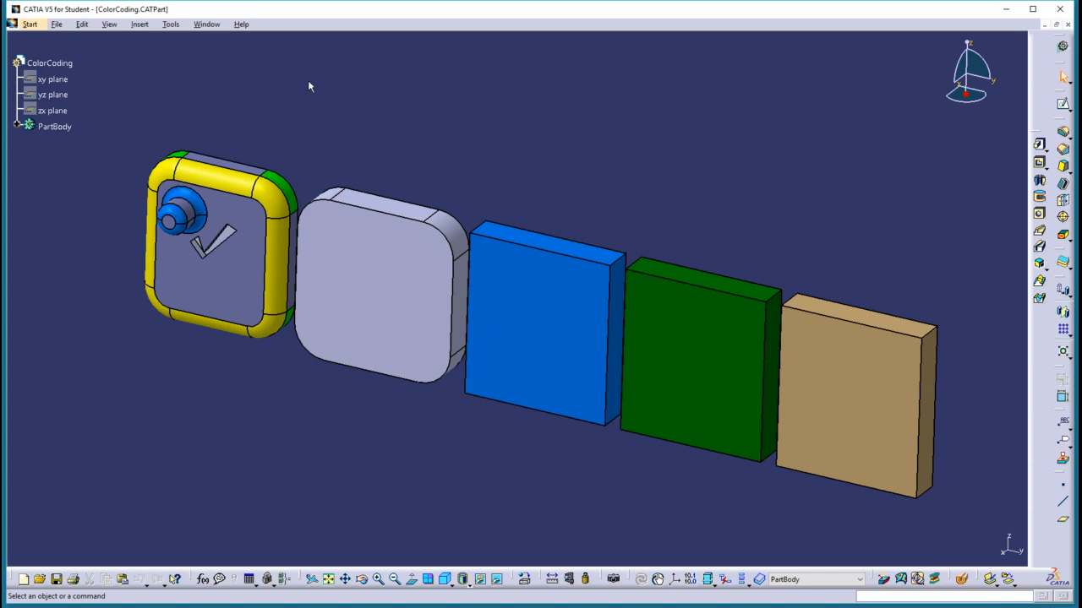
# Step: Set the display background colour to orange in the visualization options
pyautogui.click(170, 25)
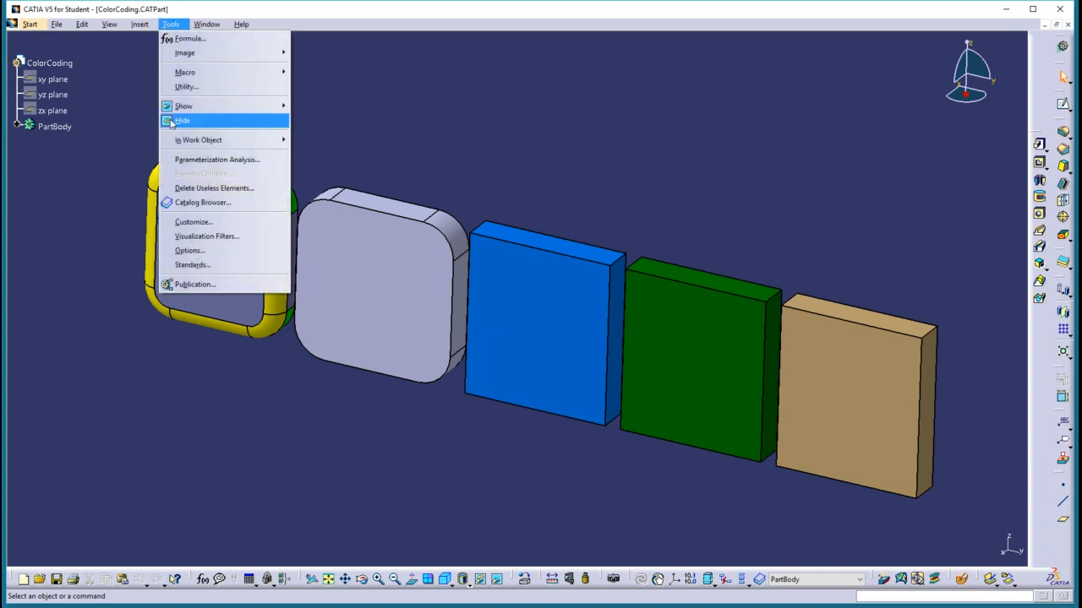
pyautogui.click(184, 248)
pyautogui.click(714, 201)
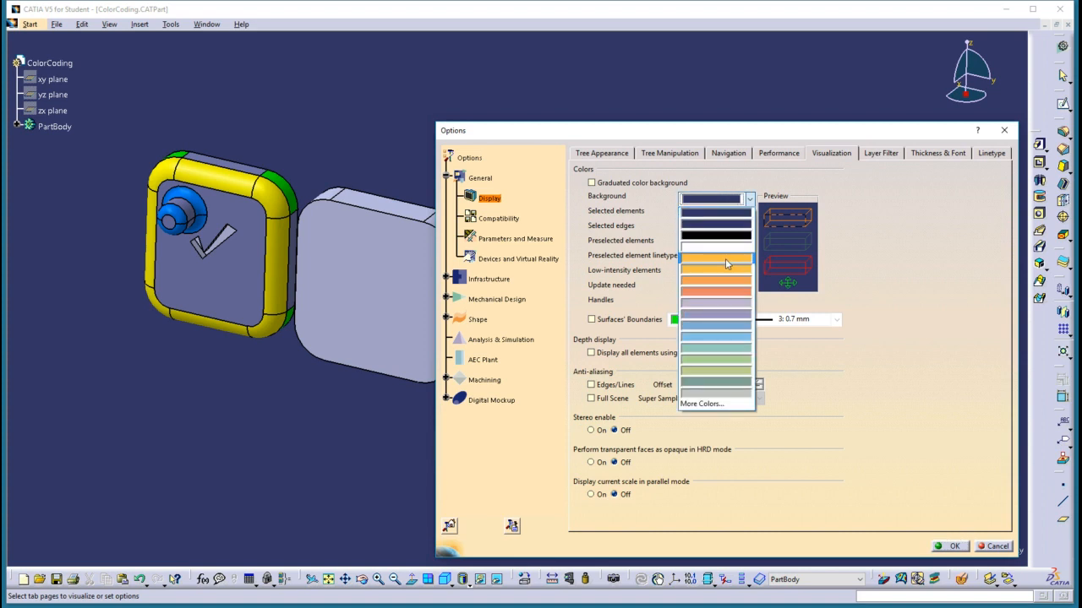
pyautogui.click(725, 259)
pyautogui.click(955, 546)
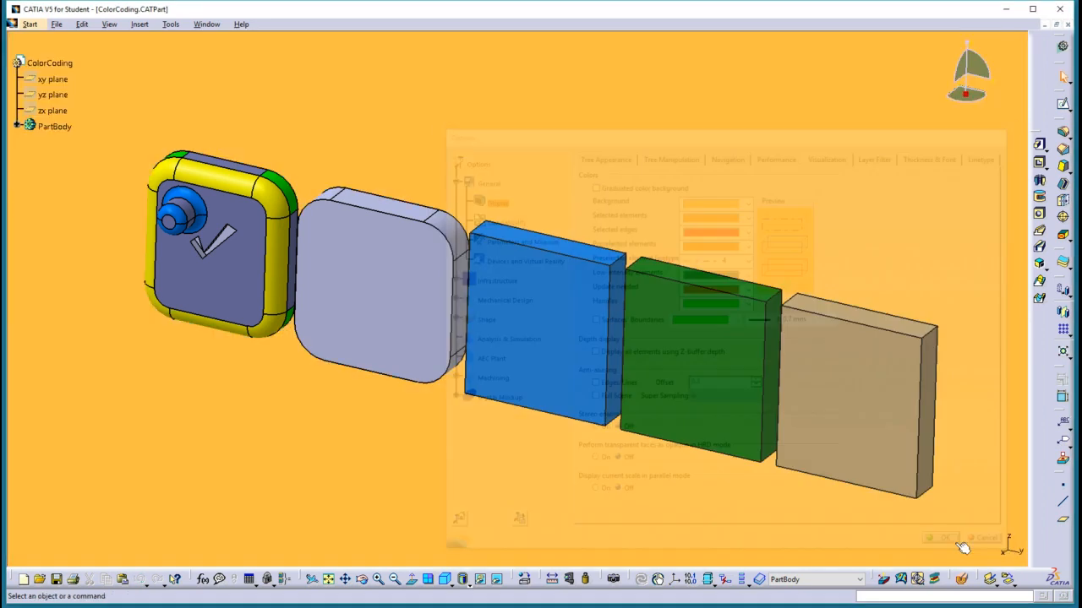
# Step: Set the display background colour to dark blue and enable the graduated color background
pyautogui.click(172, 26)
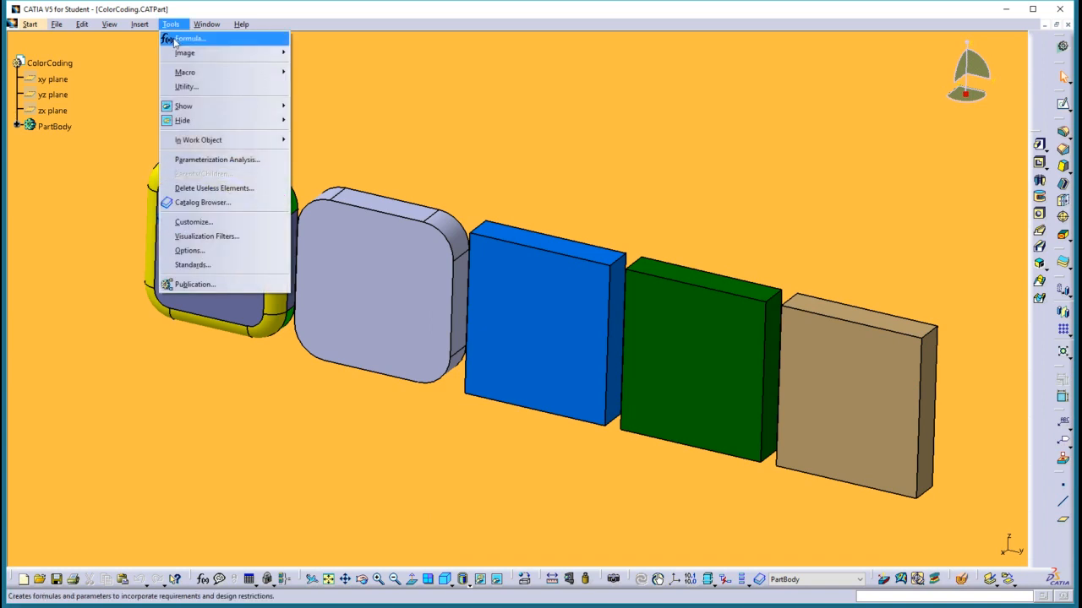
pyautogui.click(222, 252)
pyautogui.click(727, 199)
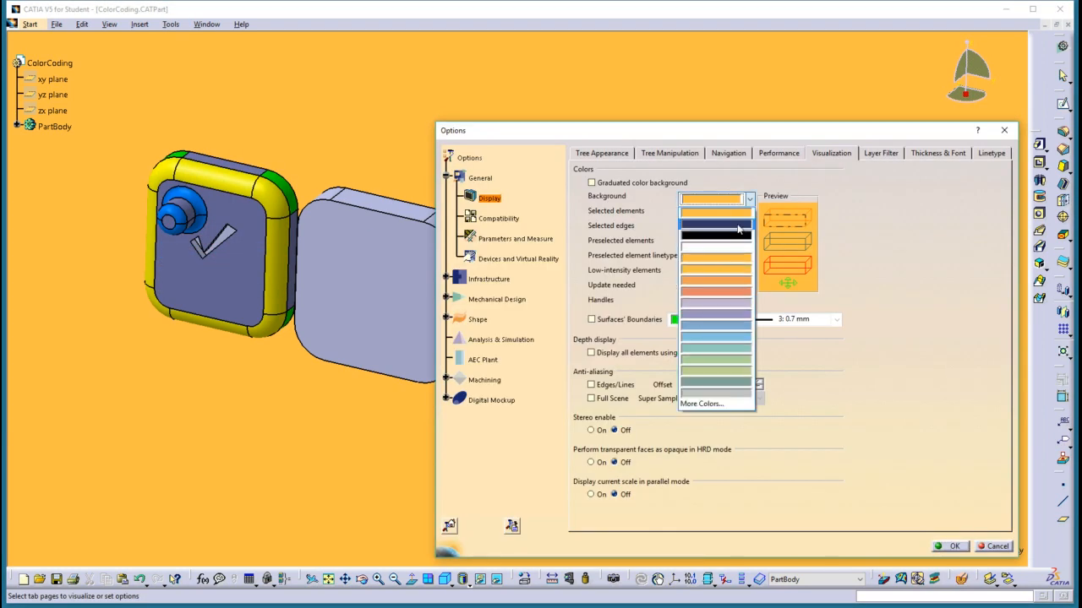
pyautogui.click(738, 224)
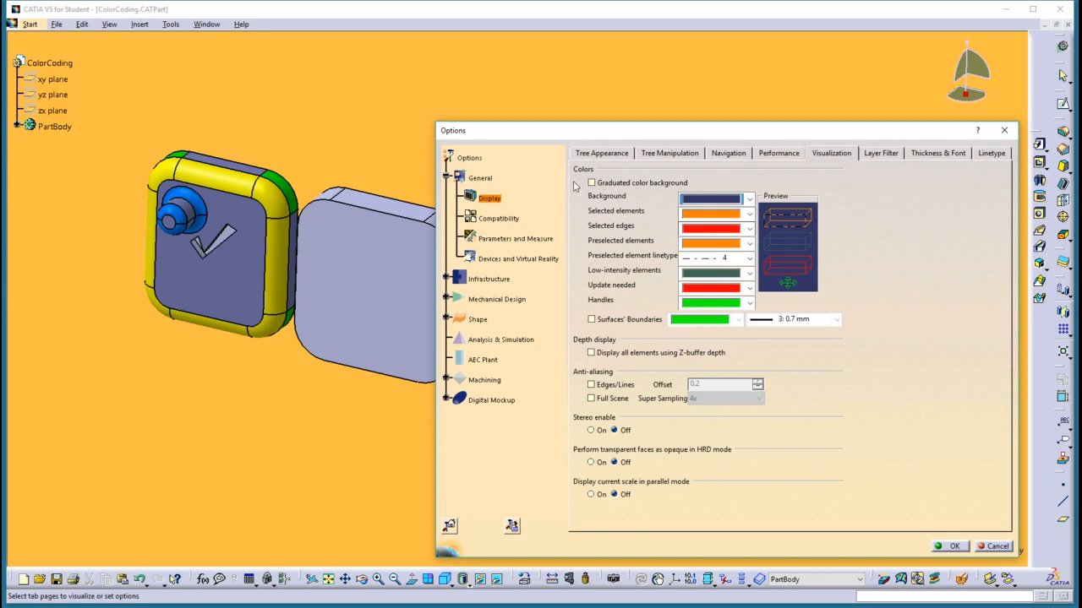
pyautogui.click(591, 183)
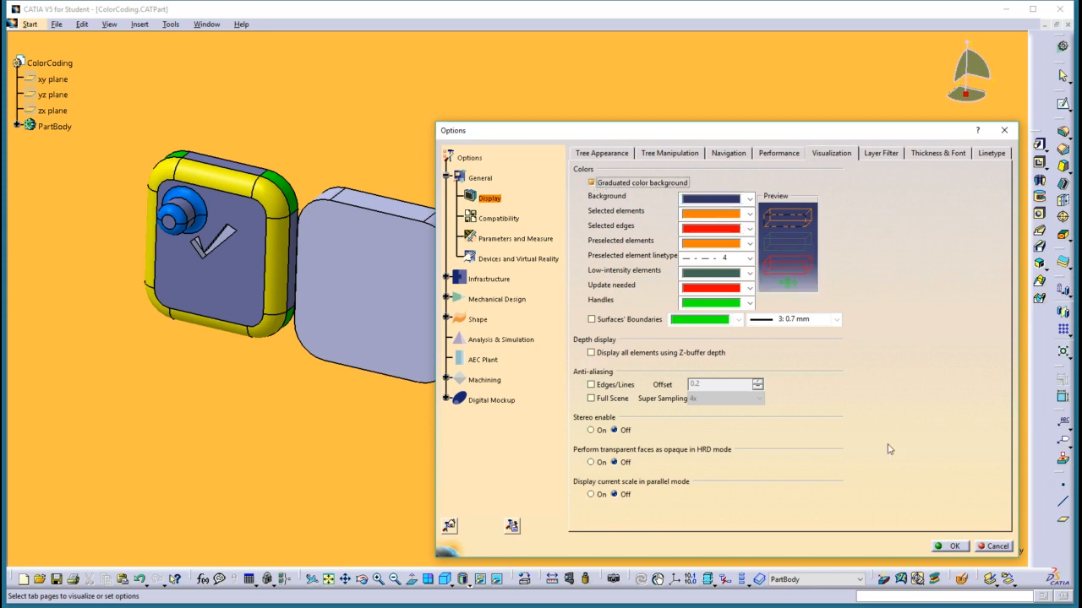
pyautogui.click(951, 546)
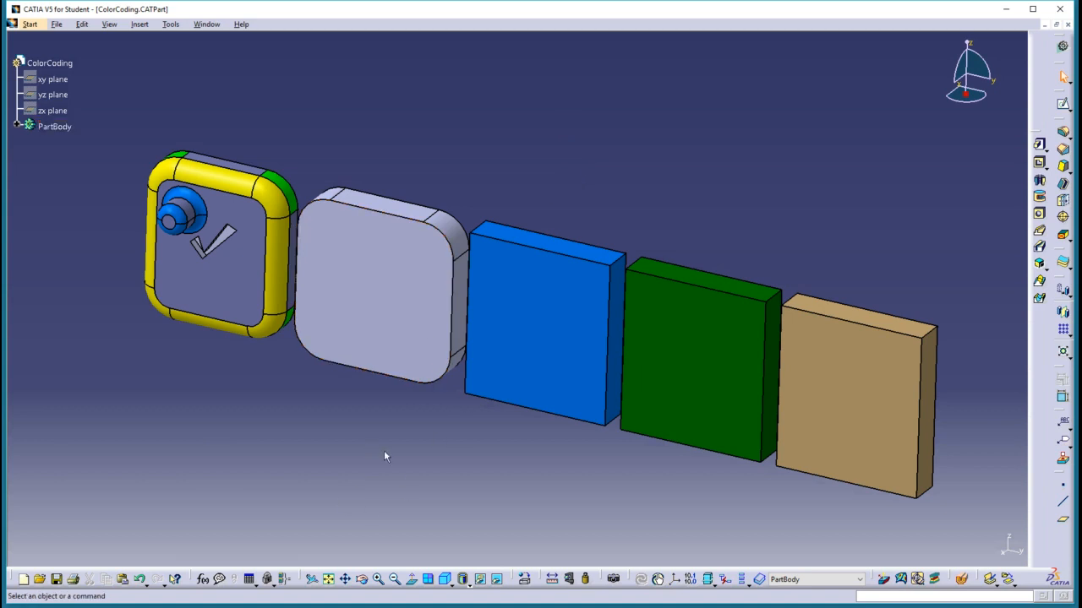
# Step: Disable the graduated color background in the visualization options
pyautogui.click(171, 25)
pyautogui.click(215, 251)
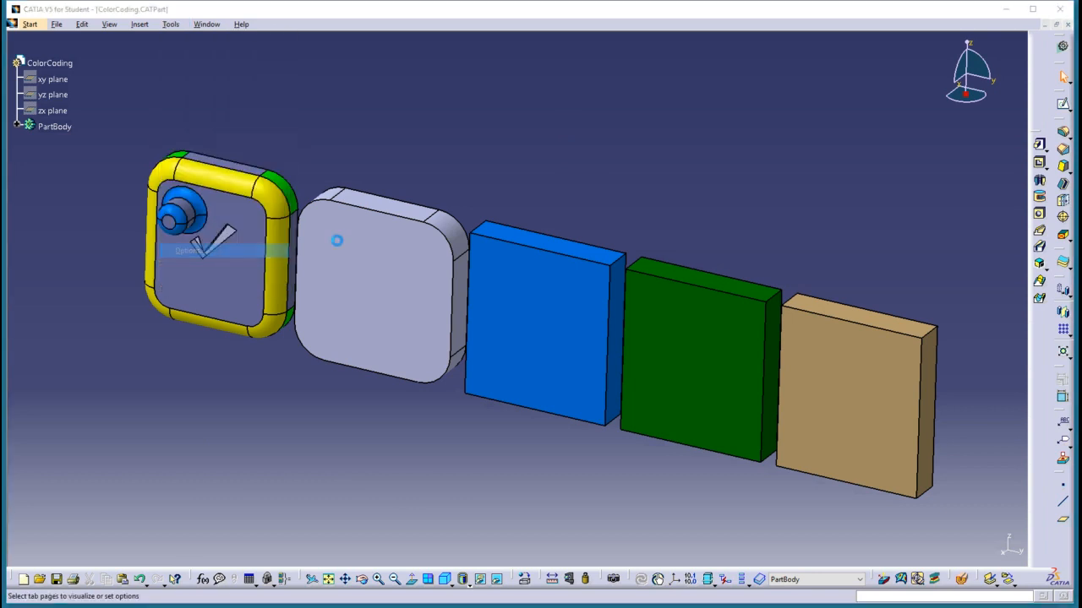
pyautogui.click(644, 183)
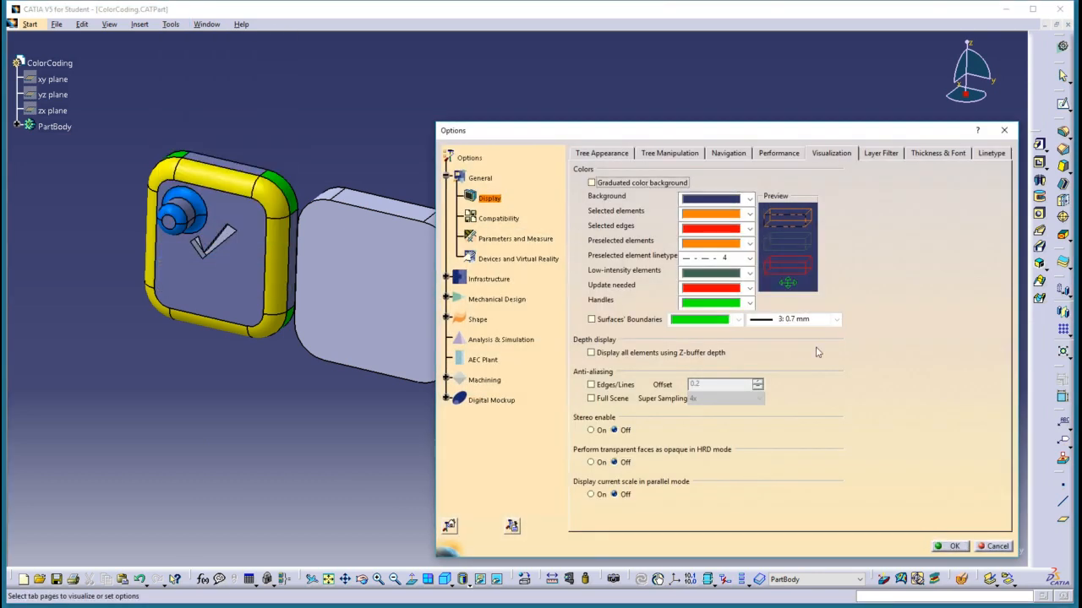
pyautogui.click(964, 547)
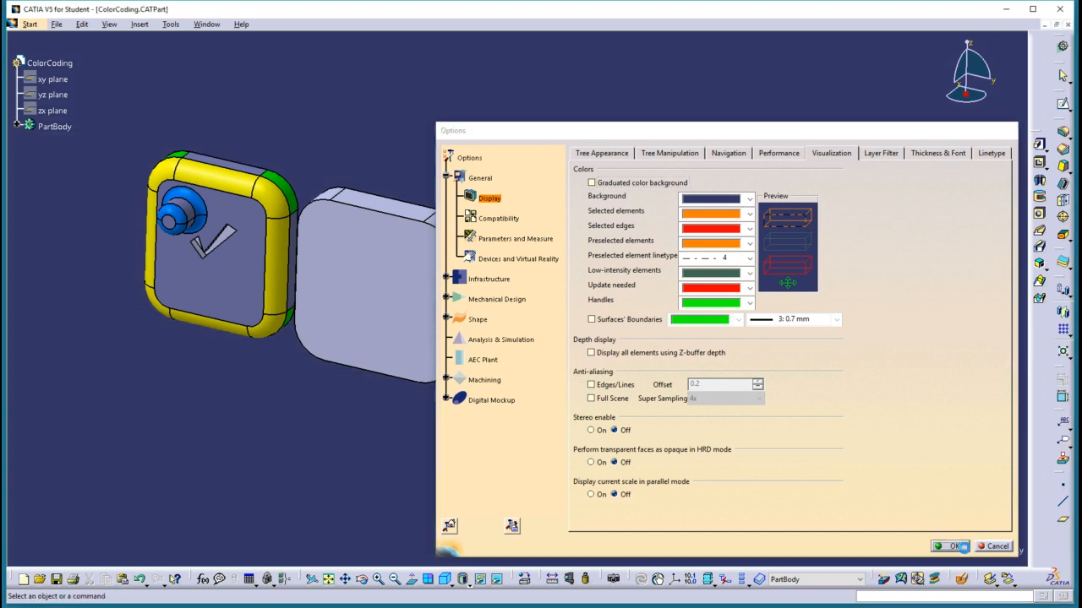
# Step: Start a sketch on the front face of the light grey rounded block and move the floating sketch toolbars clear of the blocks
pyautogui.moveTo(589, 449); pyautogui.dragTo(584, 377, button='middle')
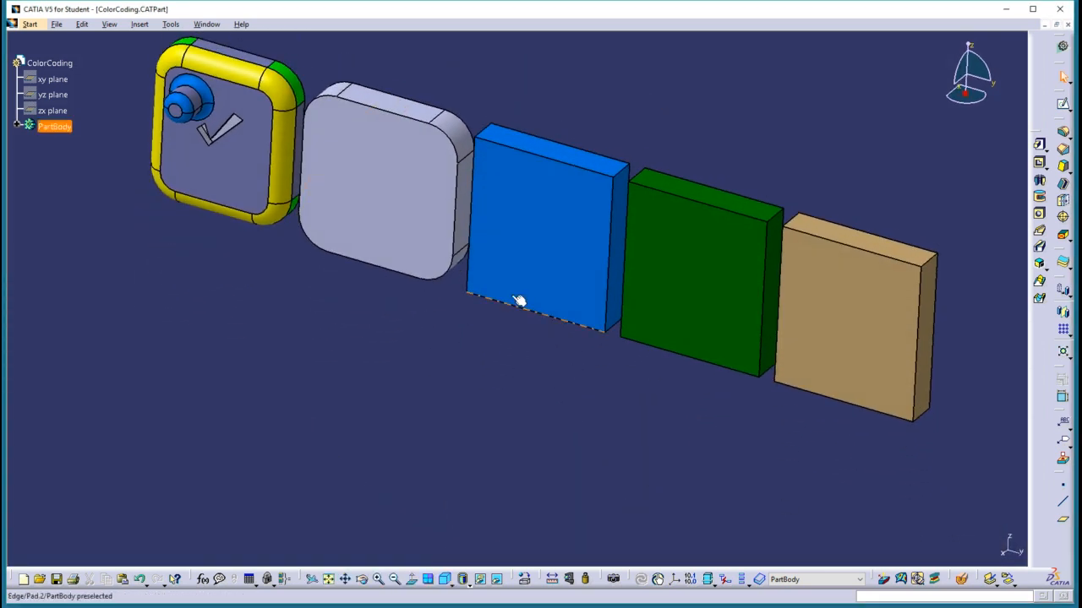
pyautogui.click(1062, 101)
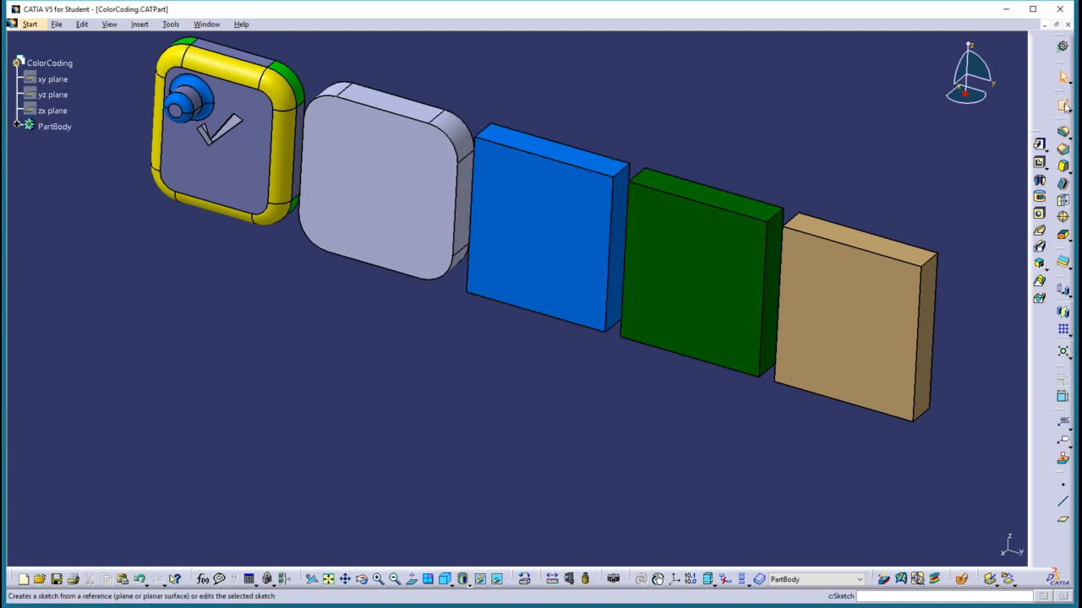
pyautogui.click(413, 216)
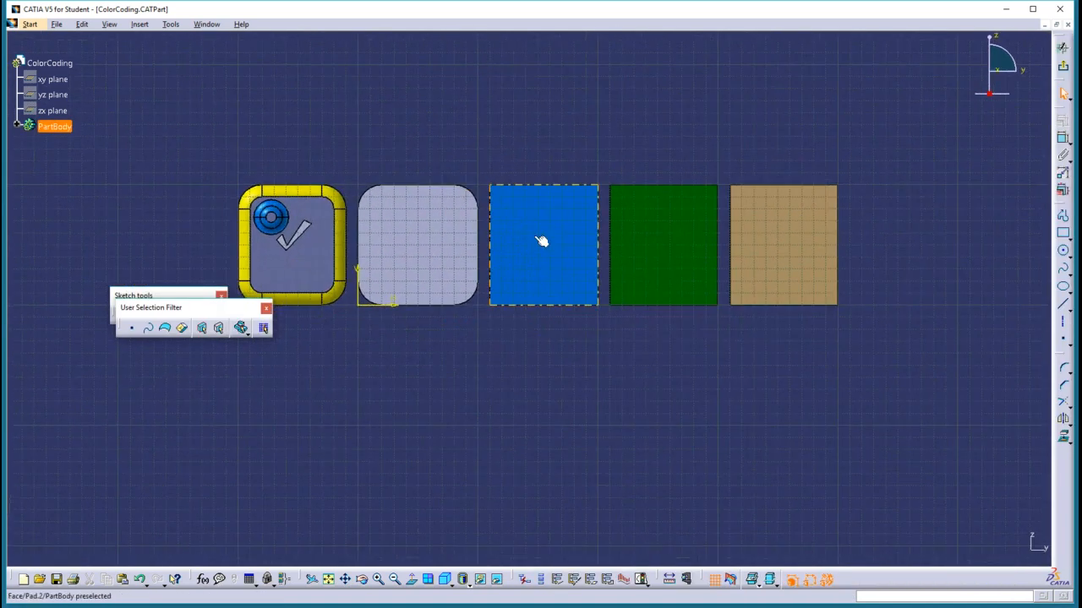
pyautogui.moveTo(205, 68); pyautogui.dragTo(204, 67)
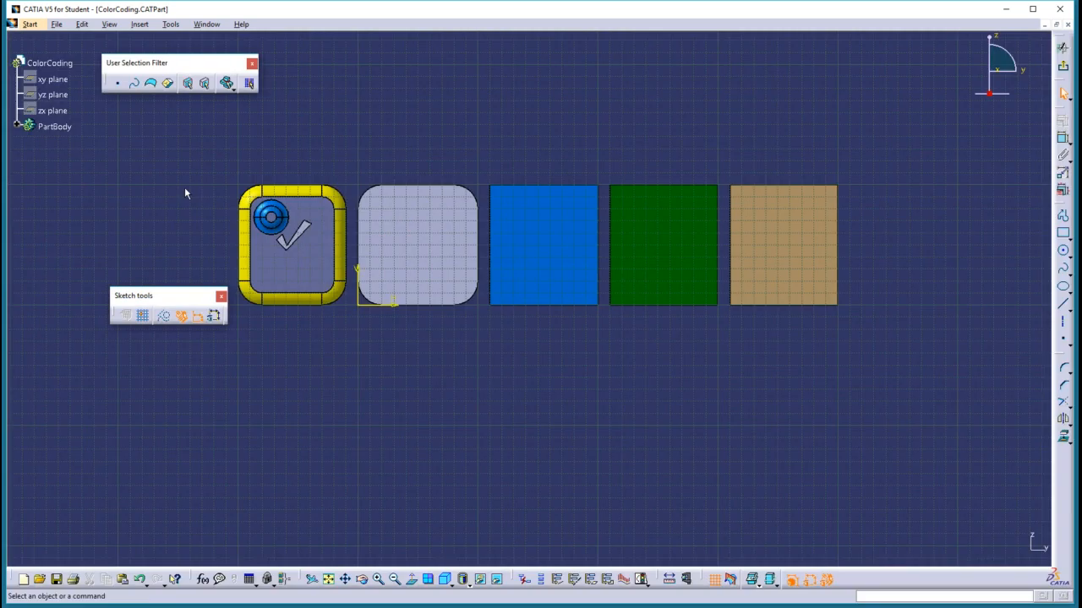
pyautogui.moveTo(169, 294); pyautogui.dragTo(137, 129)
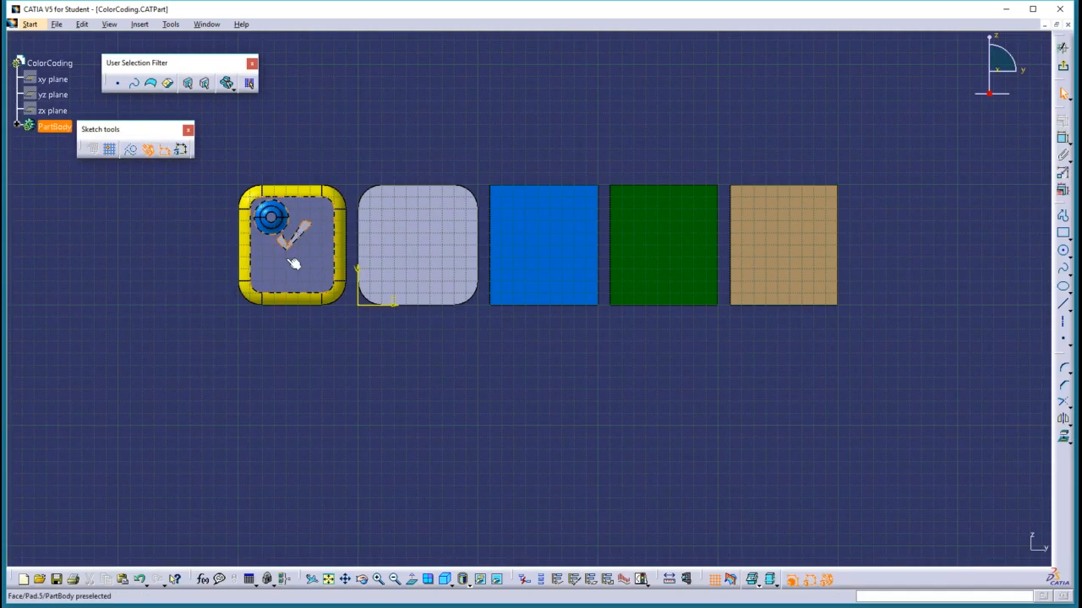
pyautogui.moveTo(557, 130)
pyautogui.mouseDown(button='middle')
pyautogui.moveTo(539, 284)
pyautogui.moveTo(532, 176)
pyautogui.moveTo(547, 208)
pyautogui.mouseUp(button='middle')
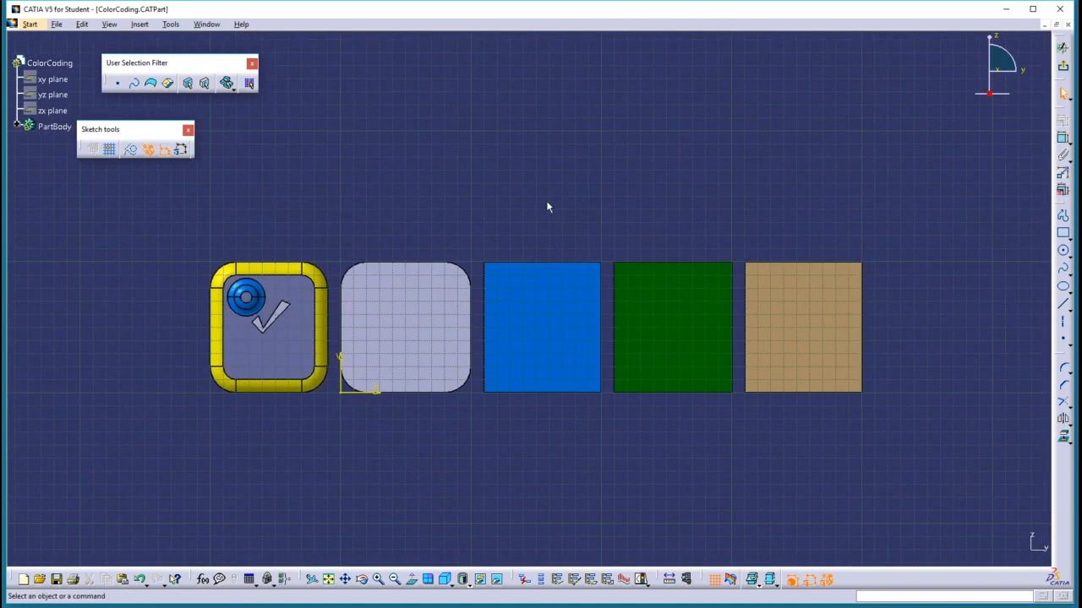
# Step: Draw profile lines forming a peak above the blocks, continuing with a long horizontal line across all five blocks
pyautogui.click(1061, 217)
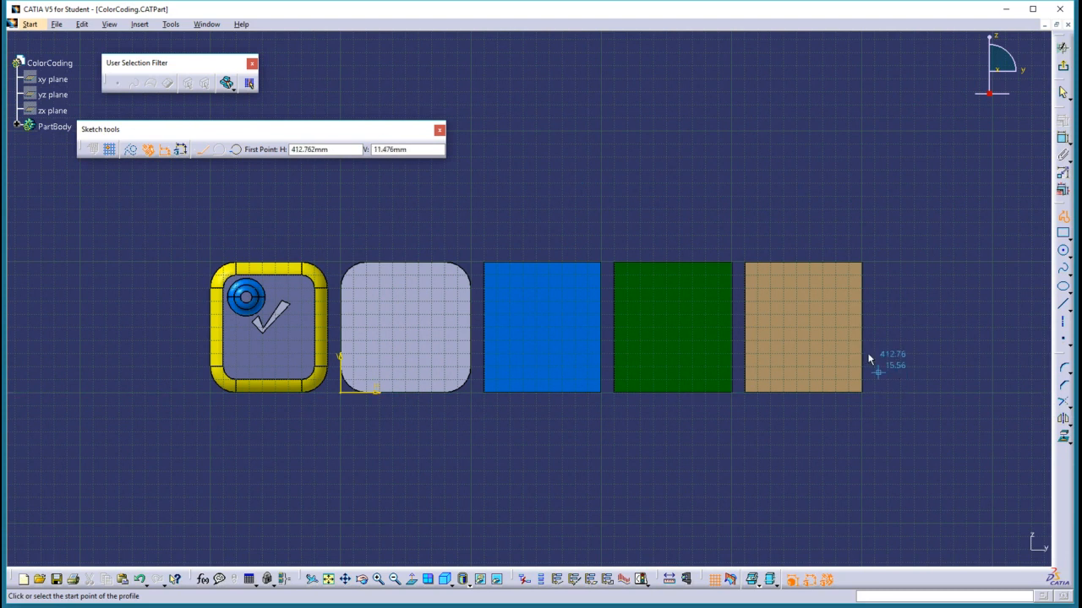
pyautogui.click(522, 213)
pyautogui.click(681, 94)
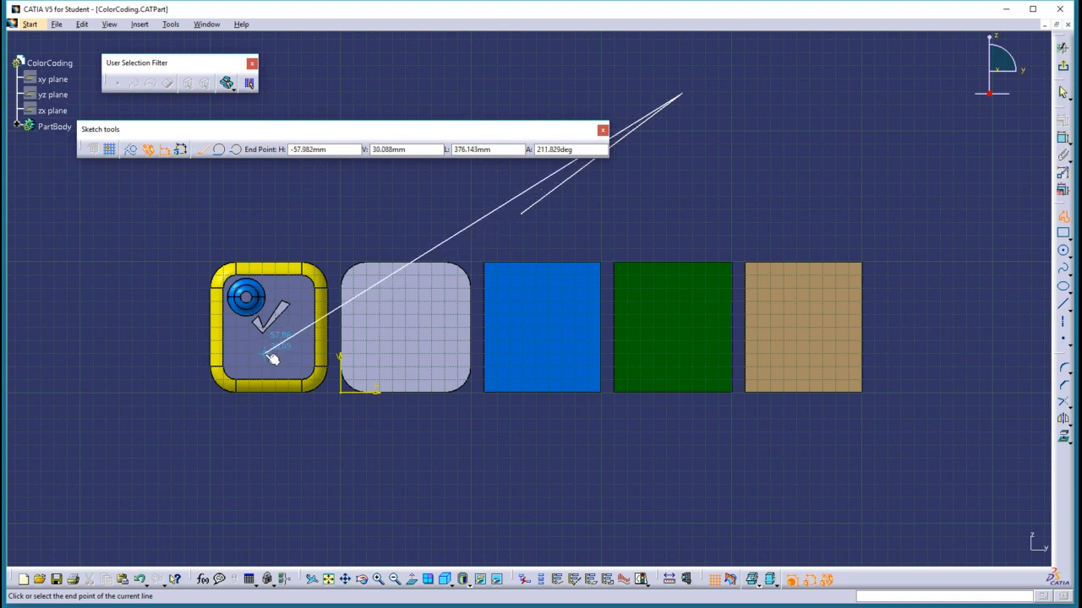
pyautogui.click(929, 298)
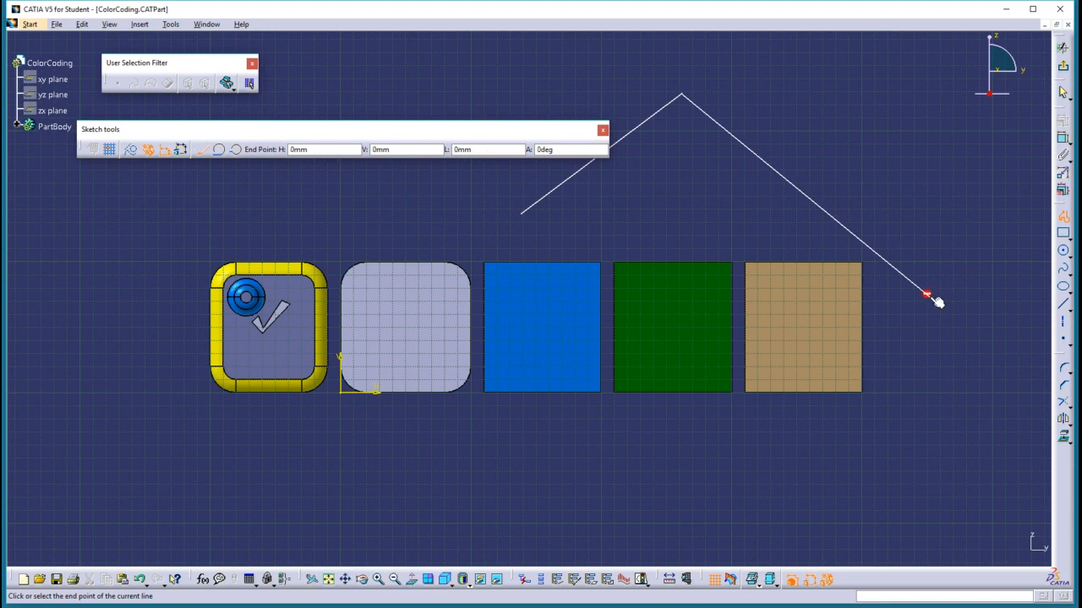
pyautogui.click(147, 297)
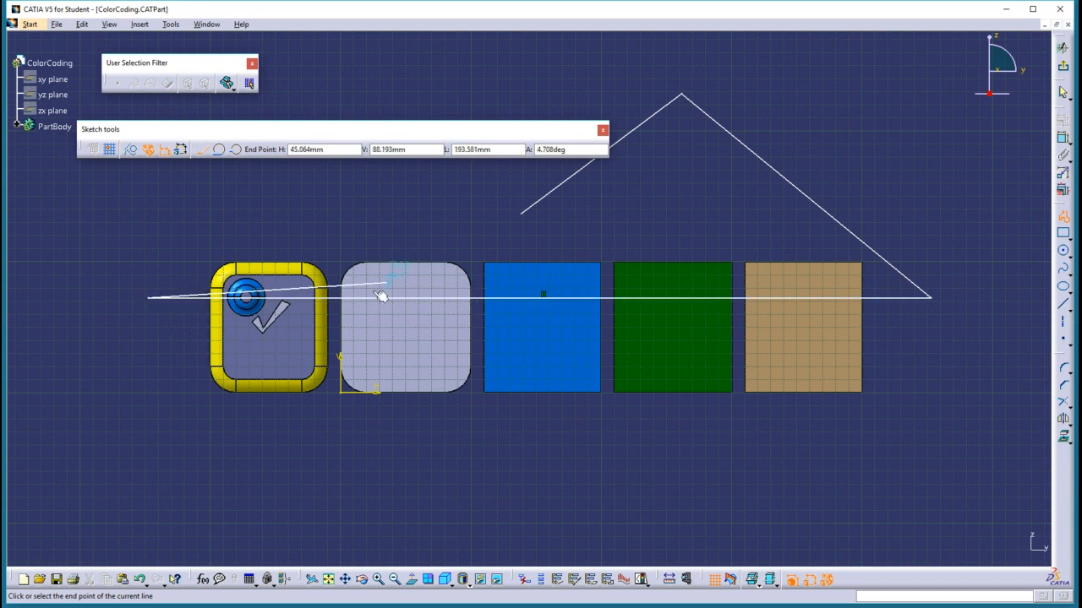
# Step: Continue the profile with a slanted line into the yellow-edged block and a stepped line across all five blocks, ending beyond the tan one
pyautogui.click(269, 372)
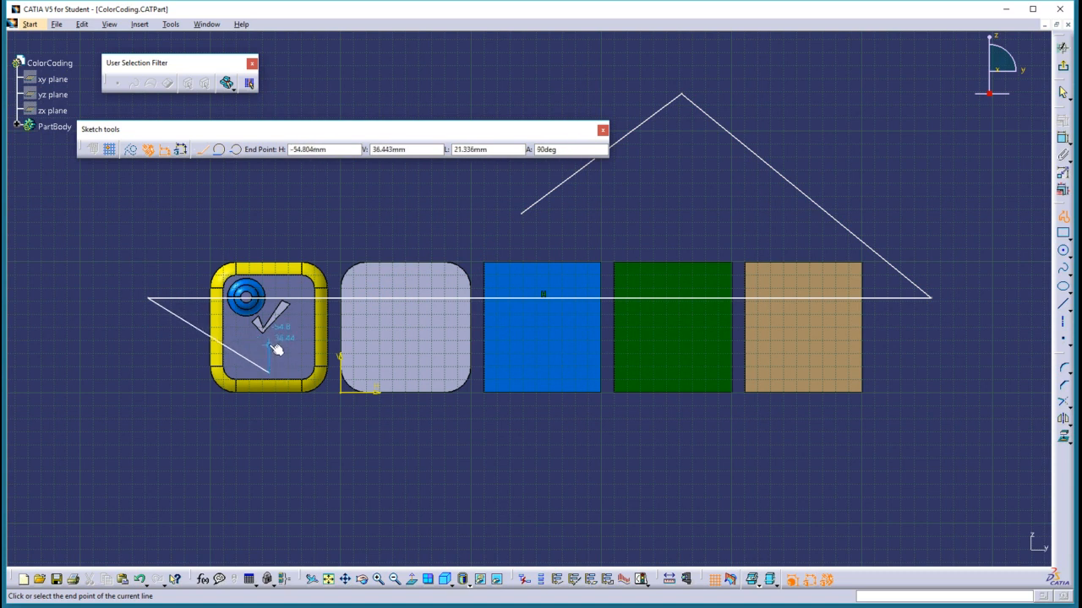
pyautogui.click(269, 346)
pyautogui.click(398, 345)
pyautogui.click(398, 372)
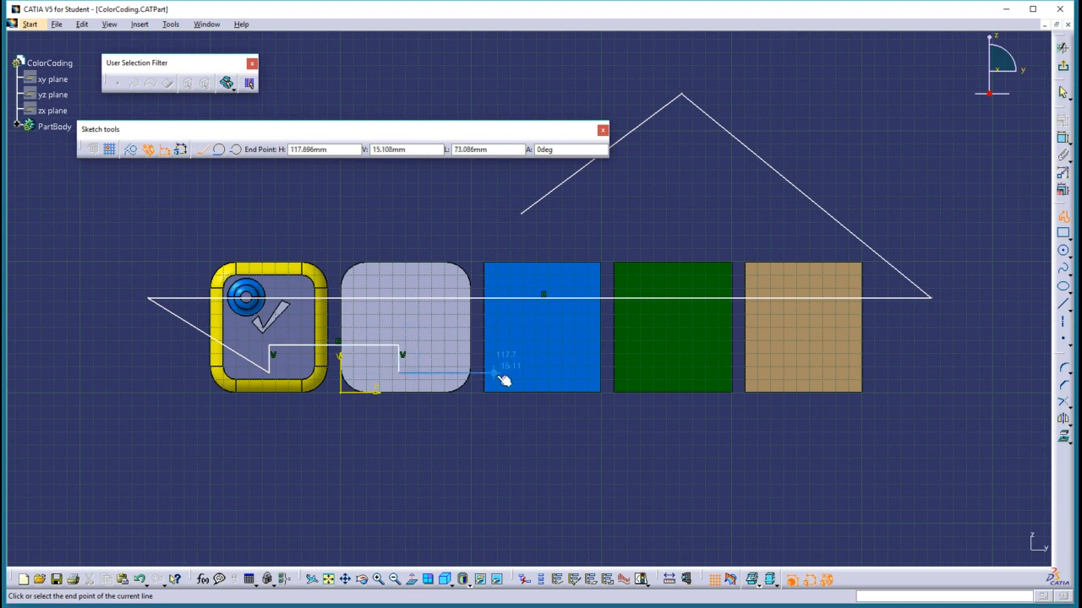
pyautogui.click(547, 371)
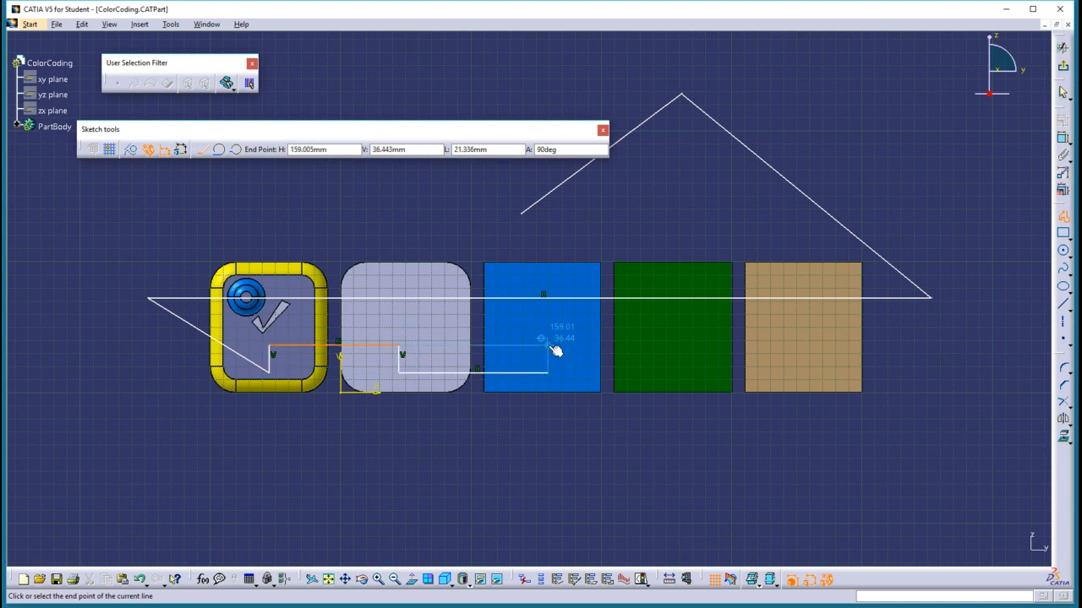
pyautogui.click(549, 342)
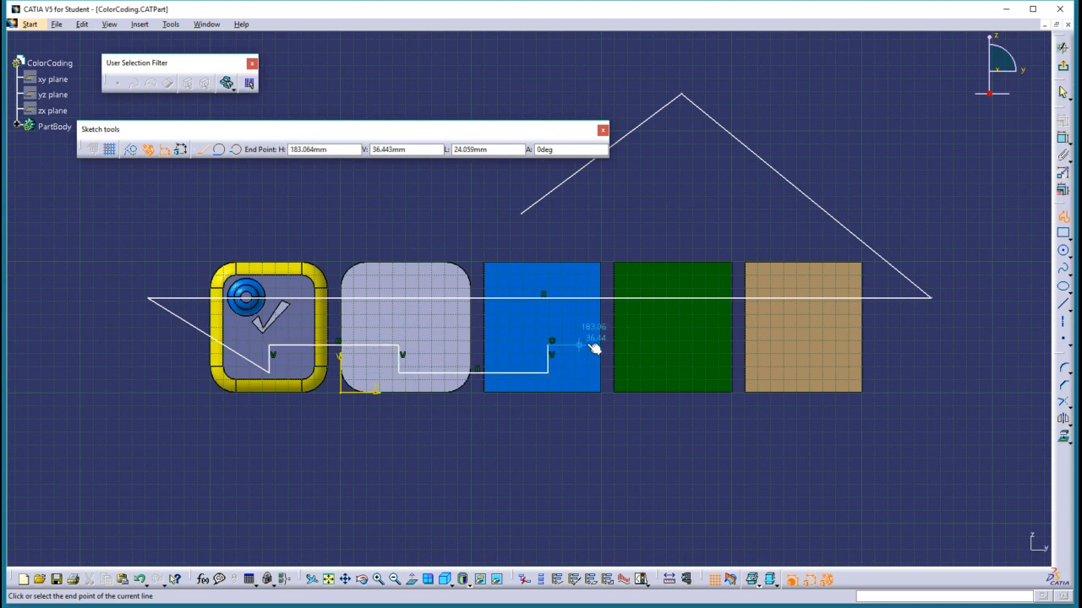
pyautogui.click(677, 345)
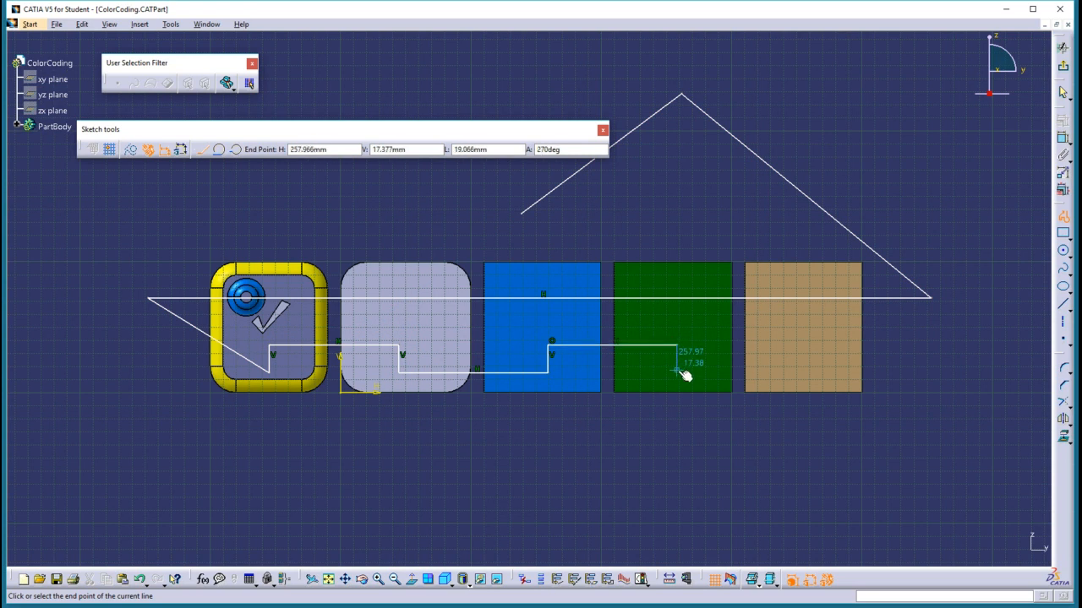
pyautogui.click(676, 369)
pyautogui.click(781, 371)
pyautogui.click(782, 346)
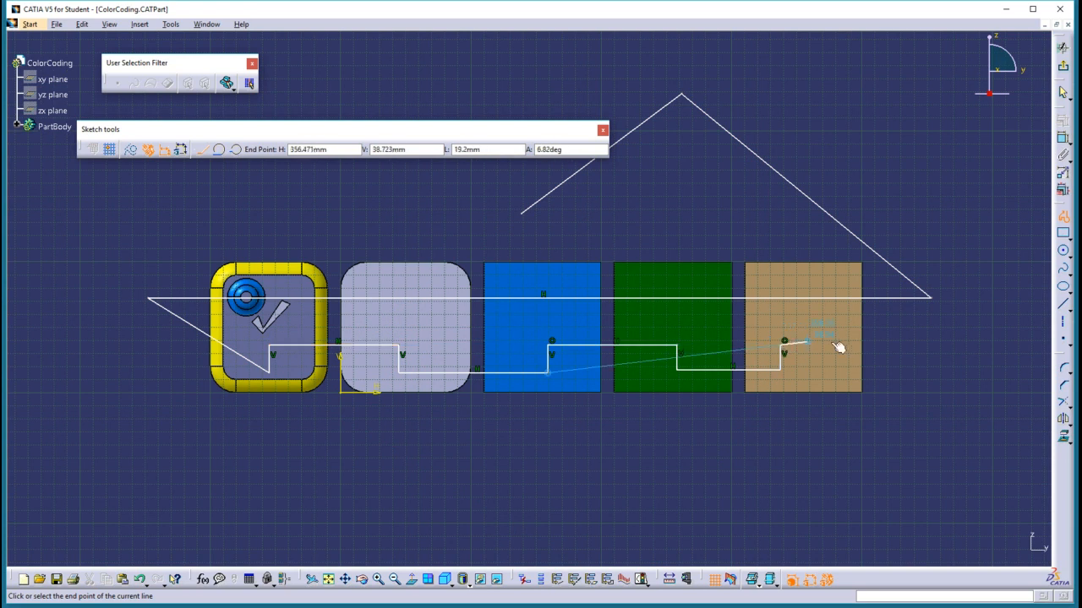
pyautogui.doubleClick(928, 349)
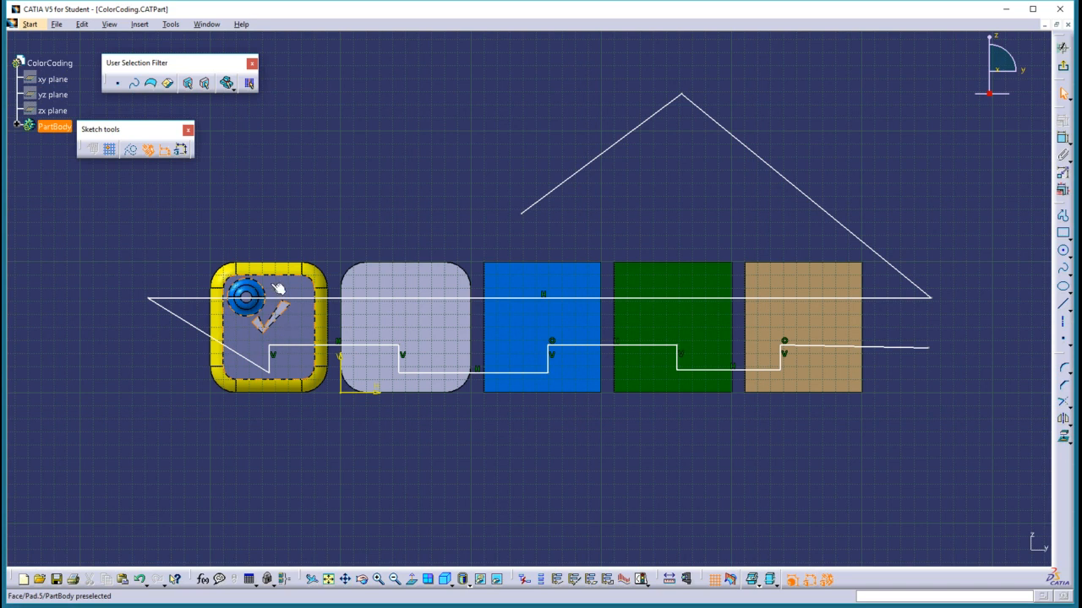
# Step: Exit the sketch and delete Sketch.10 from PartBody
pyautogui.click(1064, 68)
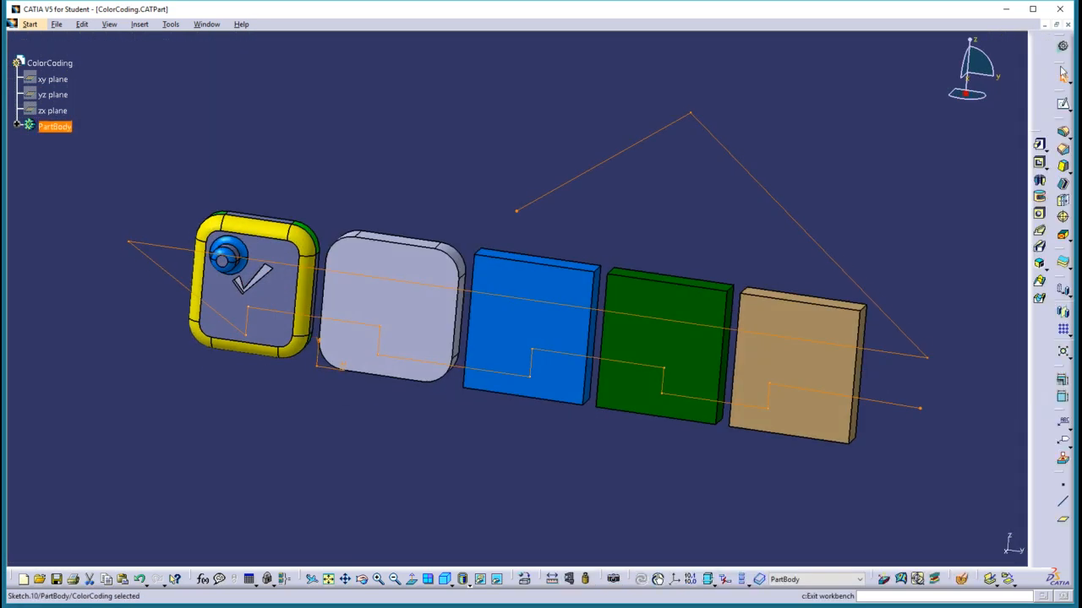
pyautogui.click(16, 126)
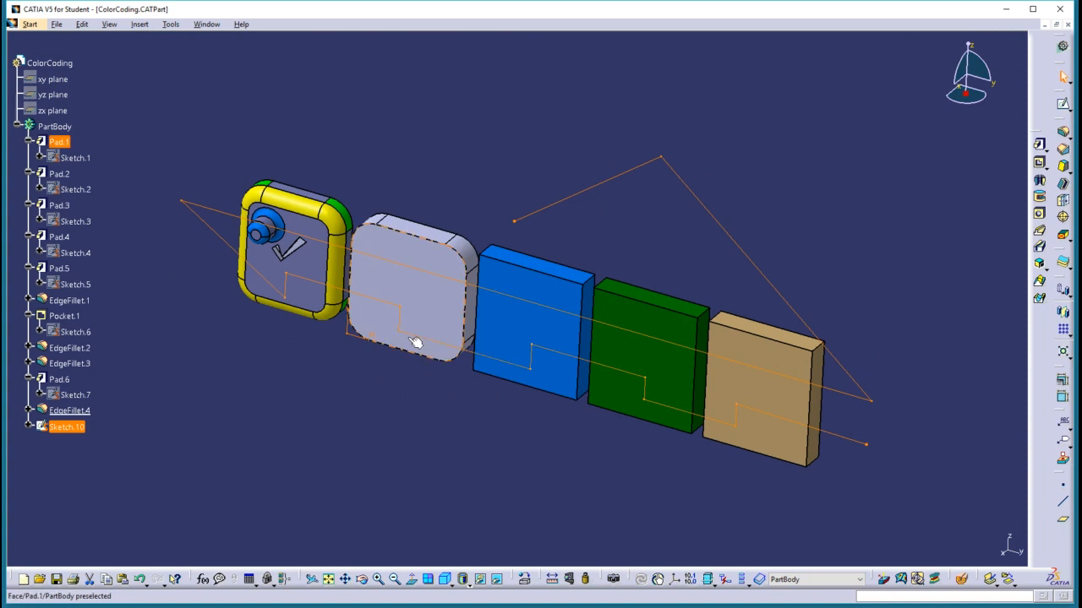
pyautogui.click(141, 440)
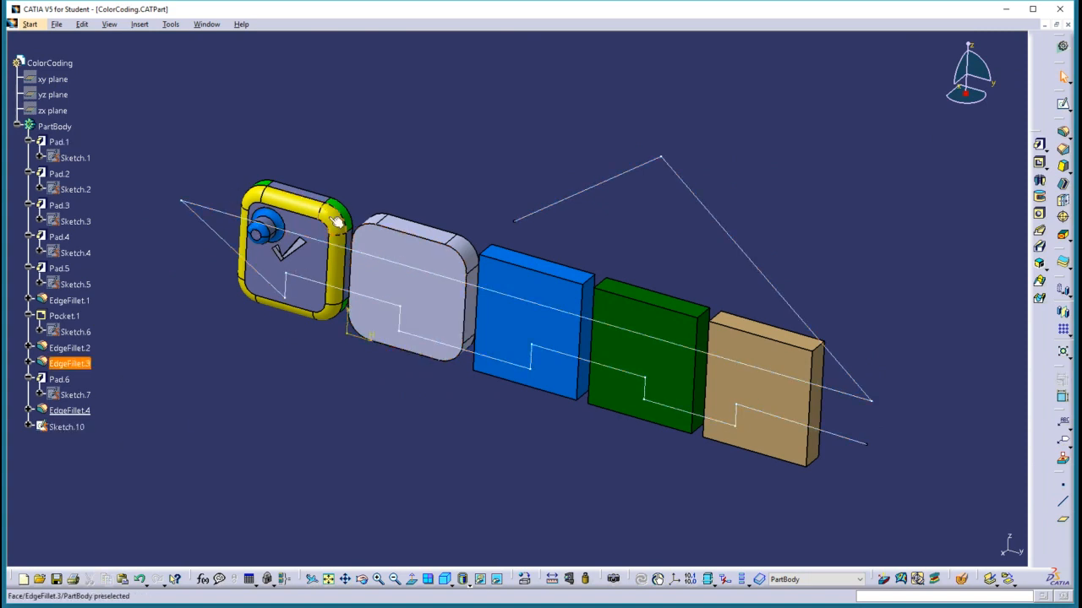
pyautogui.click(80, 431)
pyautogui.press('Delete')
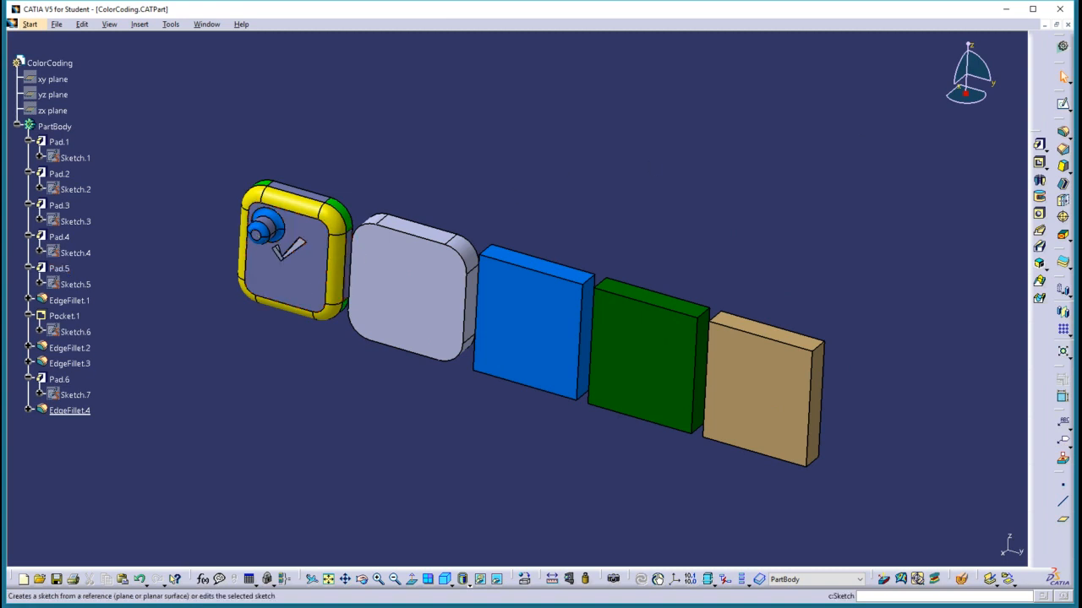
# Step: Show the Graphic Properties toolbar and shift it to the start of its row
pyautogui.rightClick(1038, 136)
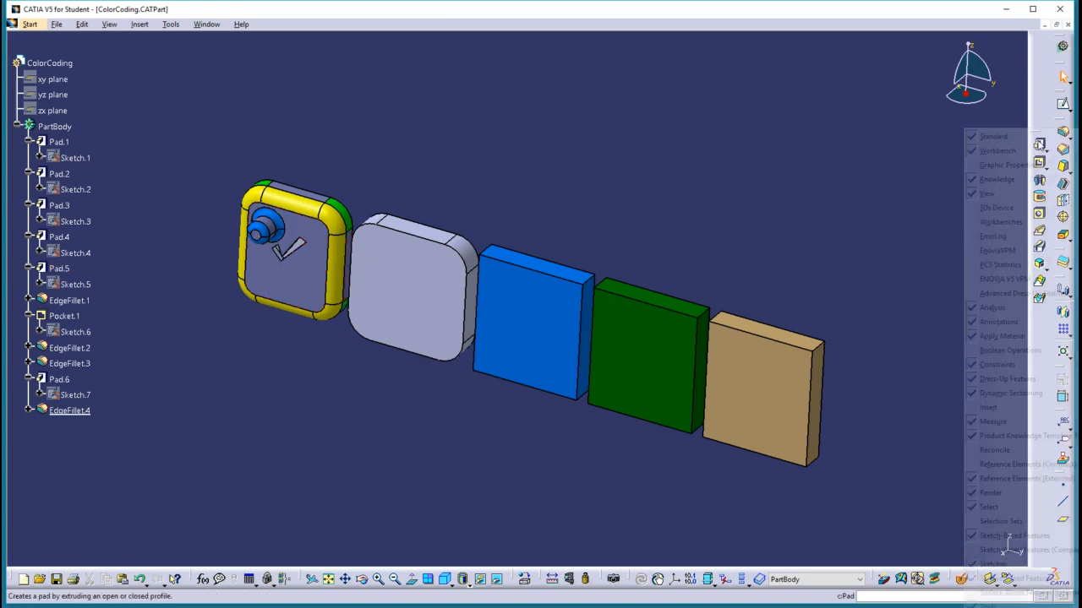
pyautogui.click(1003, 166)
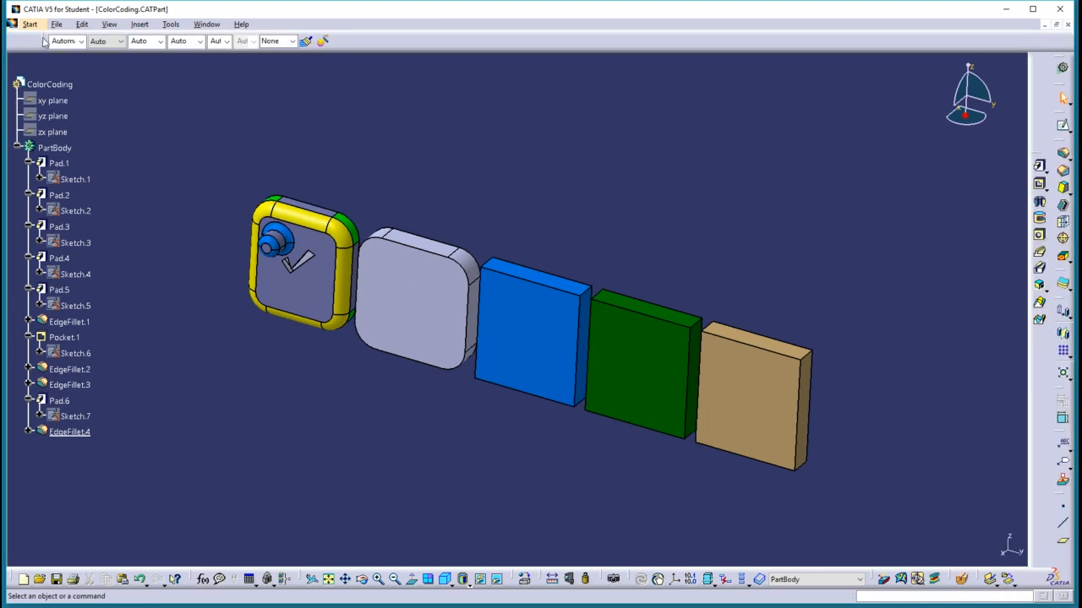
pyautogui.moveTo(132, 126); pyautogui.dragTo(133, 124)
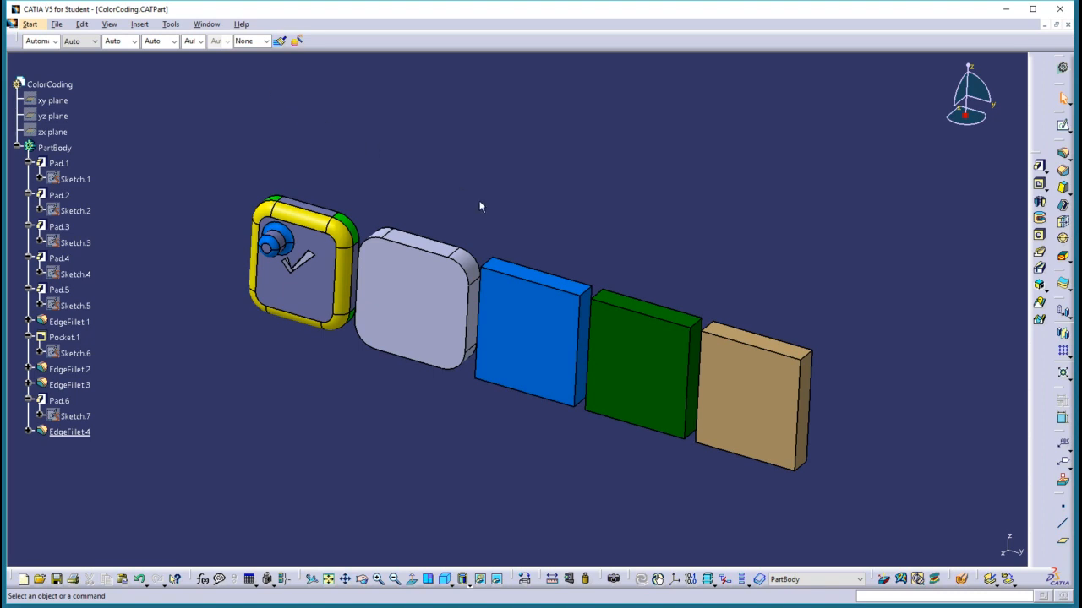
# Step: Color Pad.1 salmon pink, and set its color back to Automatic
pyautogui.click(73, 164)
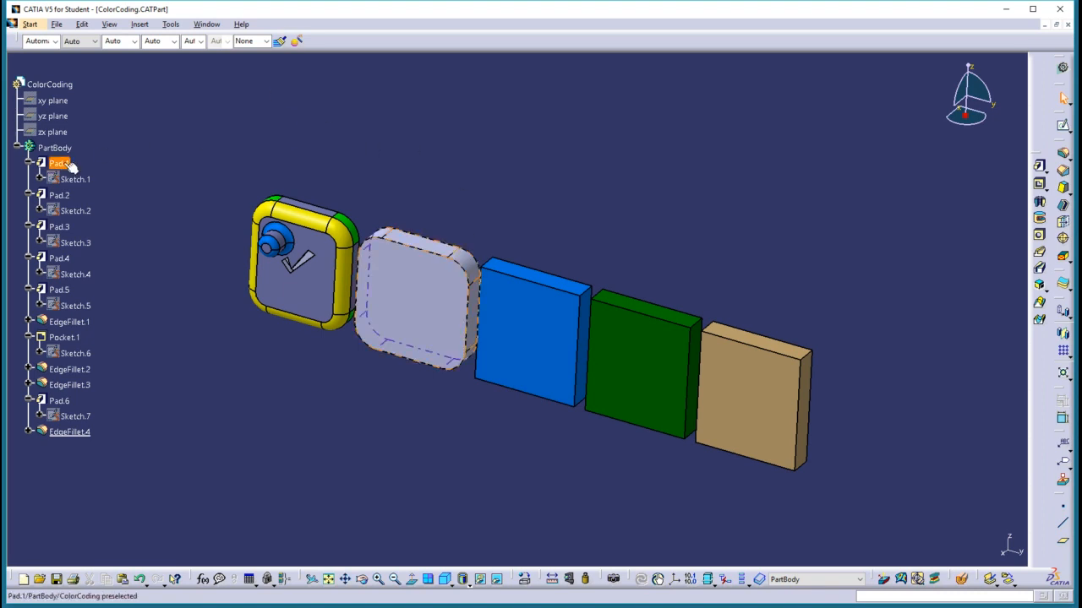
pyautogui.click(55, 41)
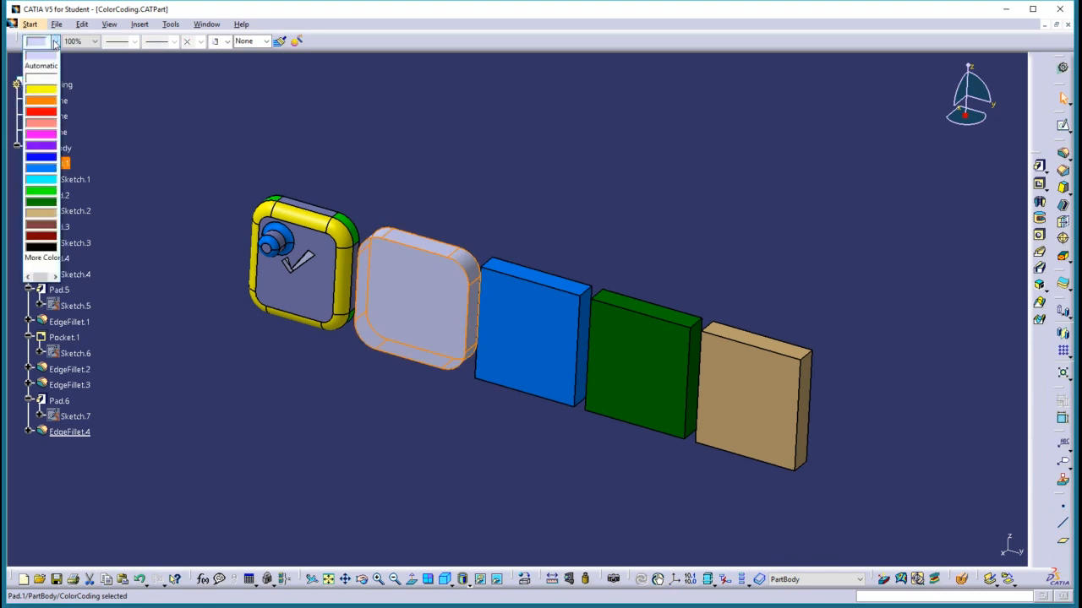
pyautogui.click(49, 123)
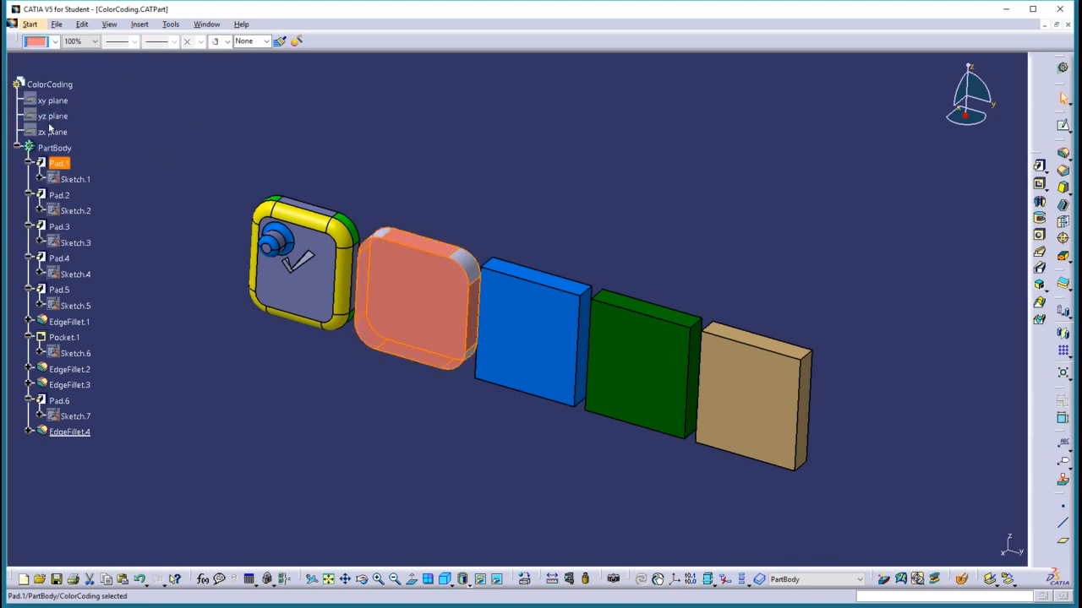
pyautogui.click(55, 40)
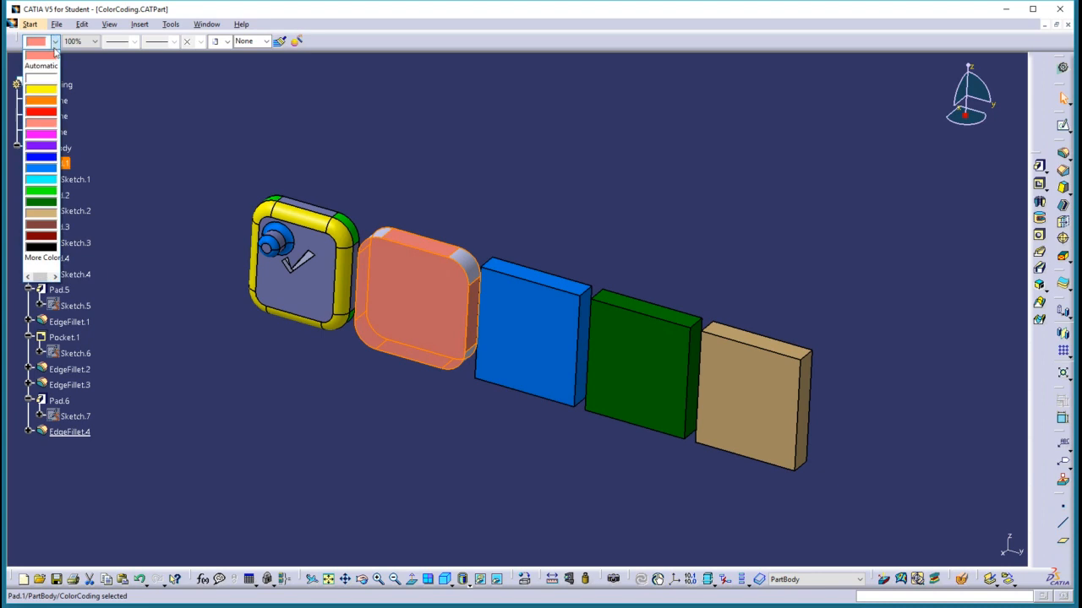
pyautogui.click(48, 67)
pyautogui.click(398, 126)
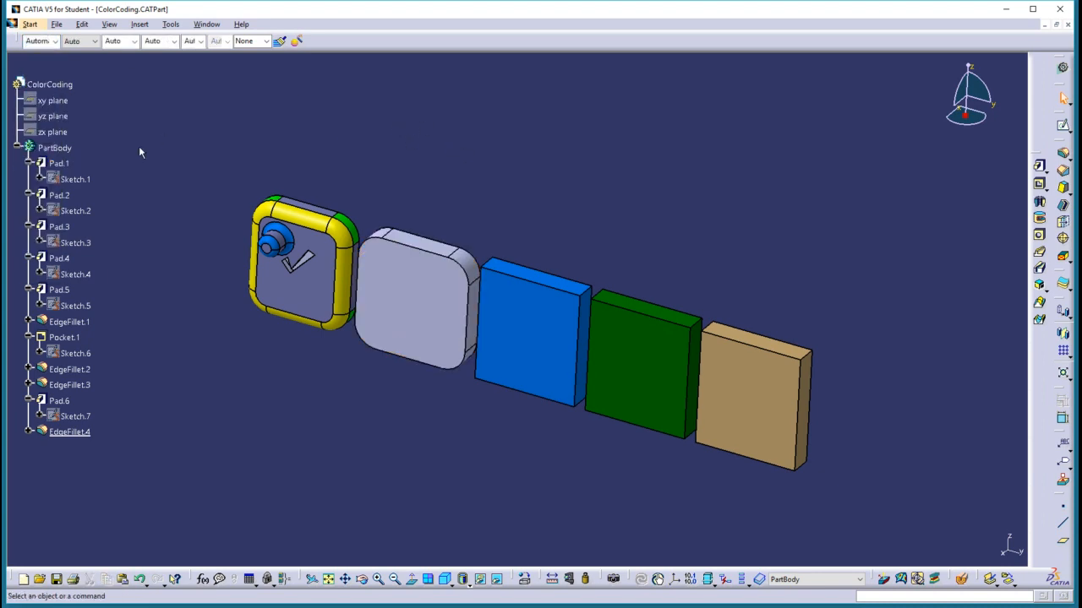
# Step: Color Pad.1 with the muted blue-grey basic color from the full color palette
pyautogui.click(61, 164)
pyautogui.click(55, 40)
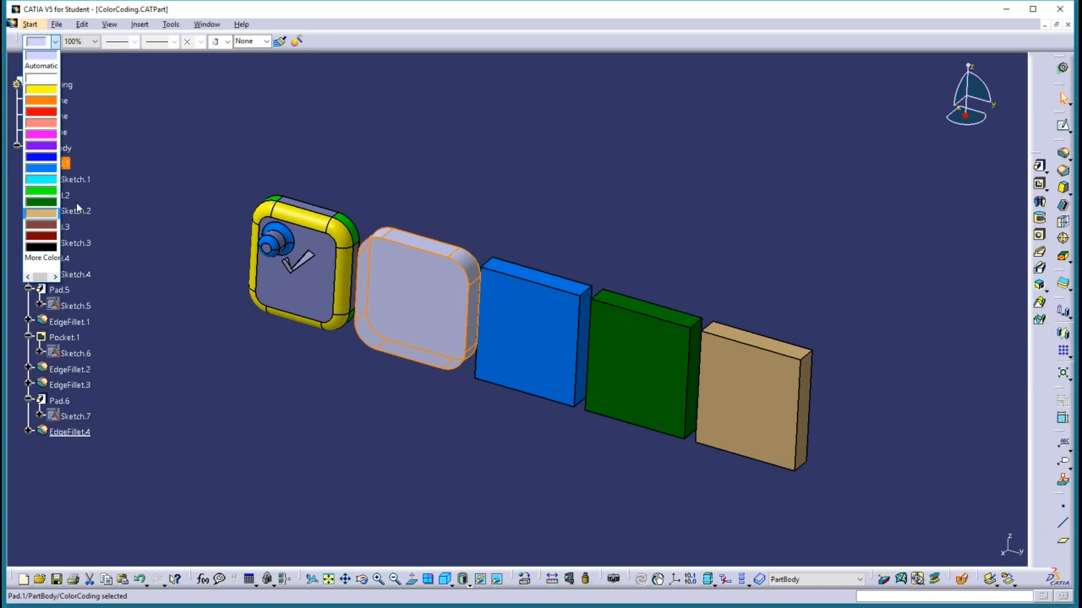
pyautogui.click(45, 261)
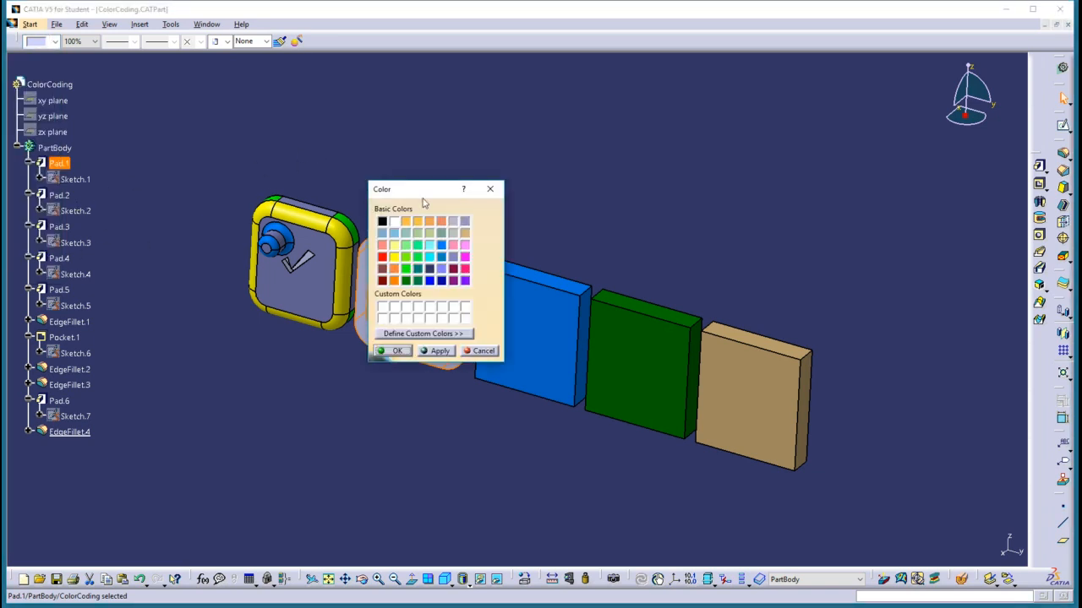
pyautogui.moveTo(449, 187); pyautogui.dragTo(662, 94)
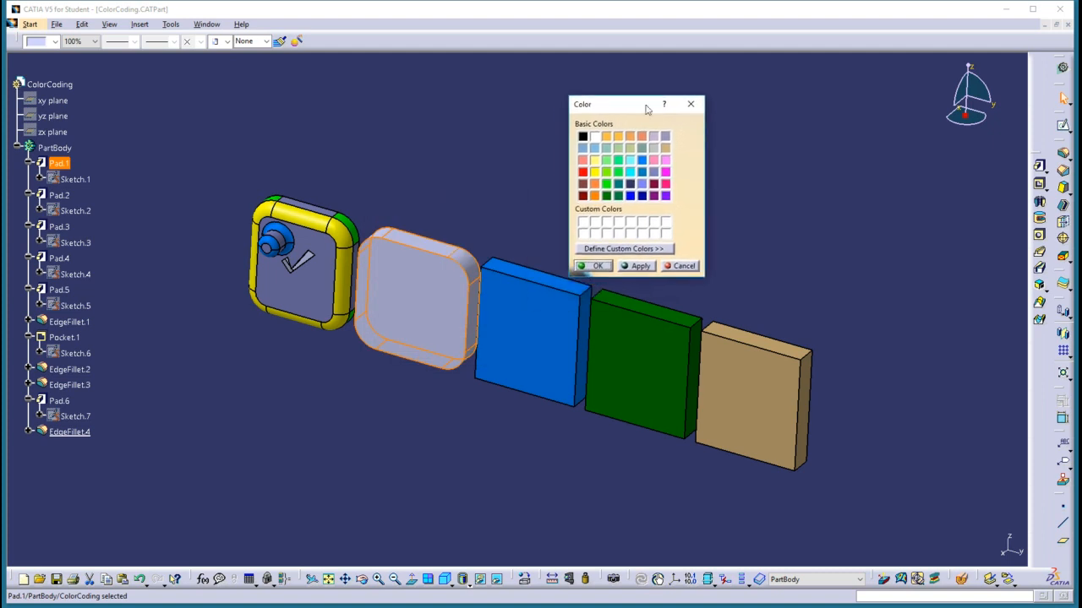
pyautogui.click(654, 174)
pyautogui.click(597, 265)
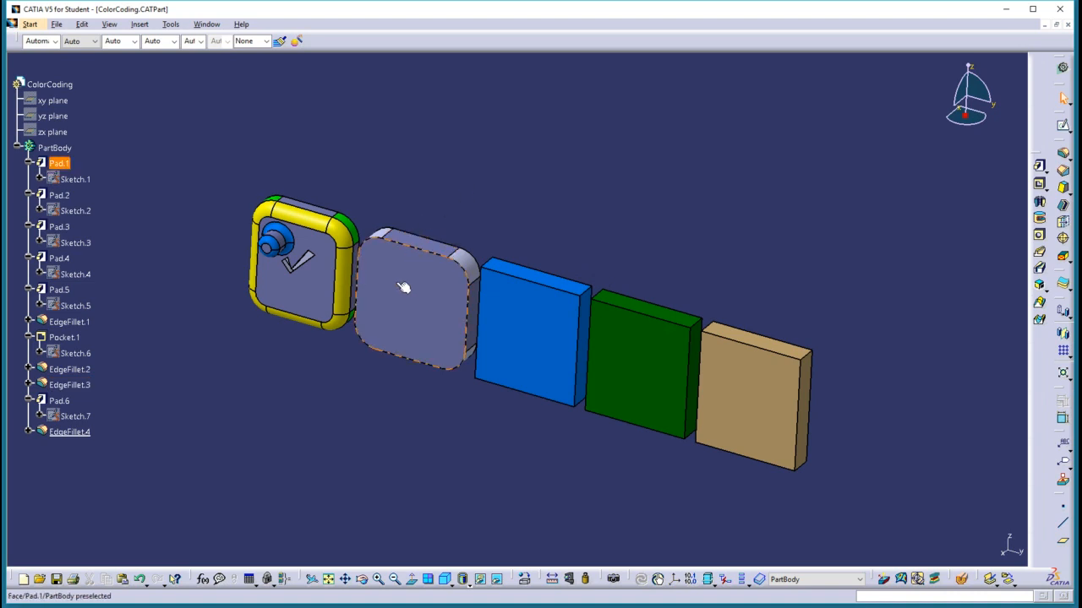
# Step: Inspect the basic color assigned to EdgeFillet.3 in the full color palette, and close it without changing anything
pyautogui.moveTo(440, 207); pyautogui.dragTo(527, 146, button='middle')
pyautogui.click(488, 249)
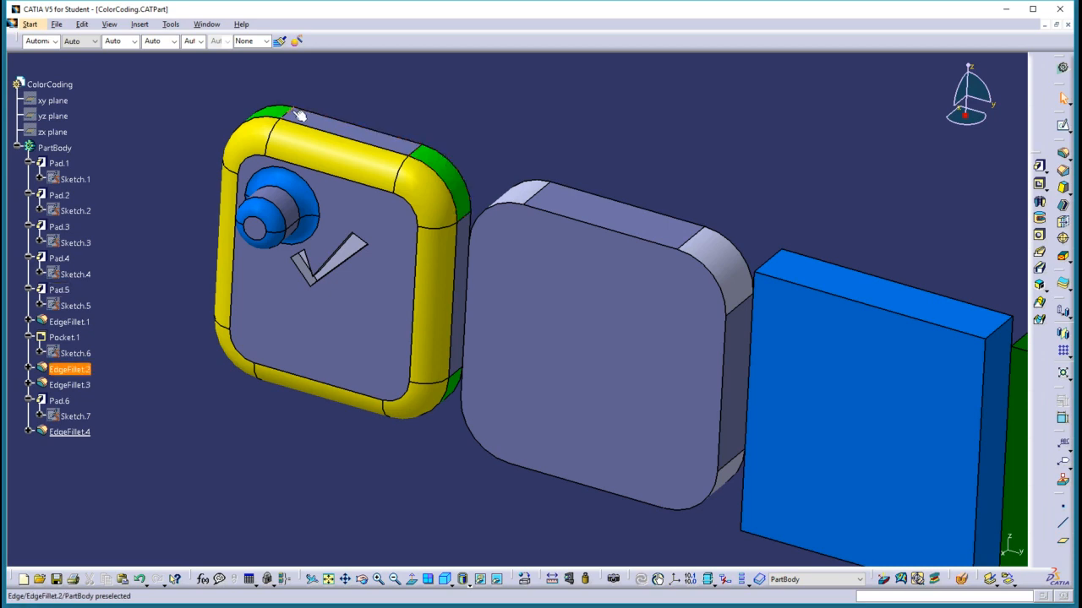
pyautogui.click(76, 387)
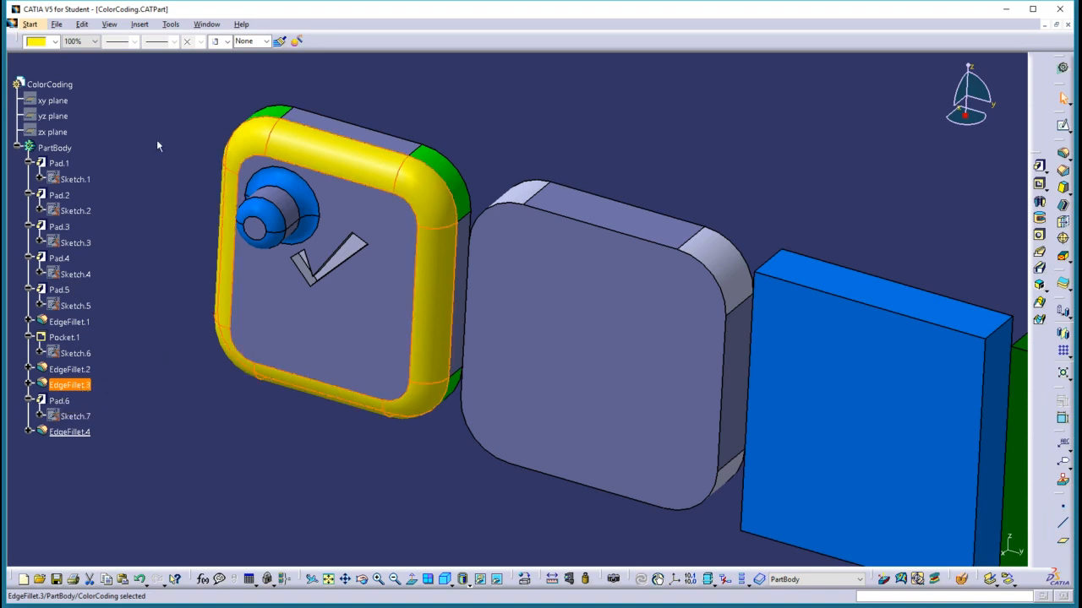
pyautogui.click(55, 41)
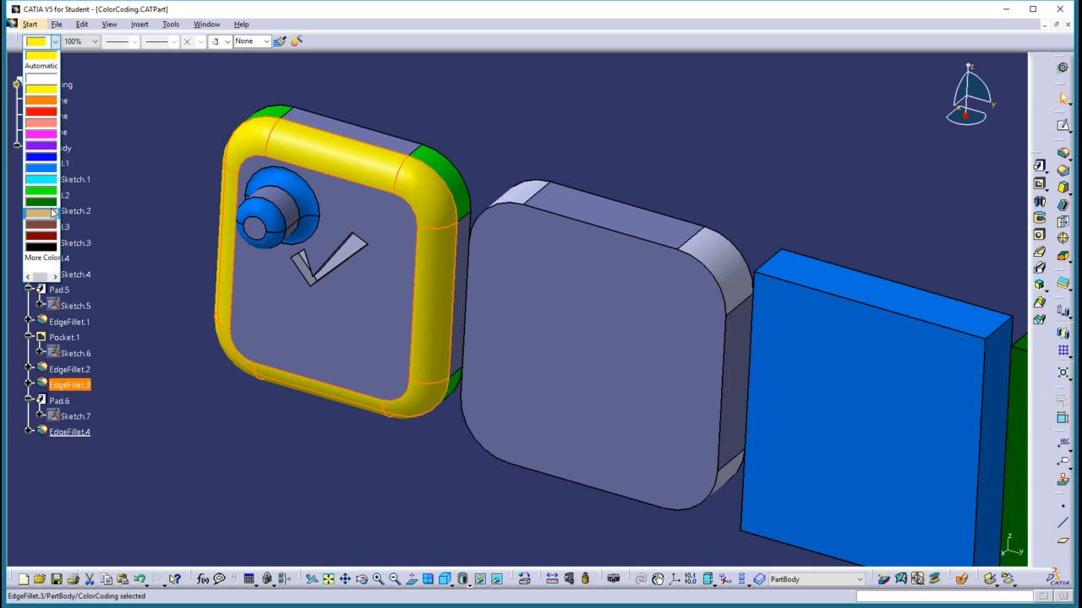
pyautogui.click(44, 258)
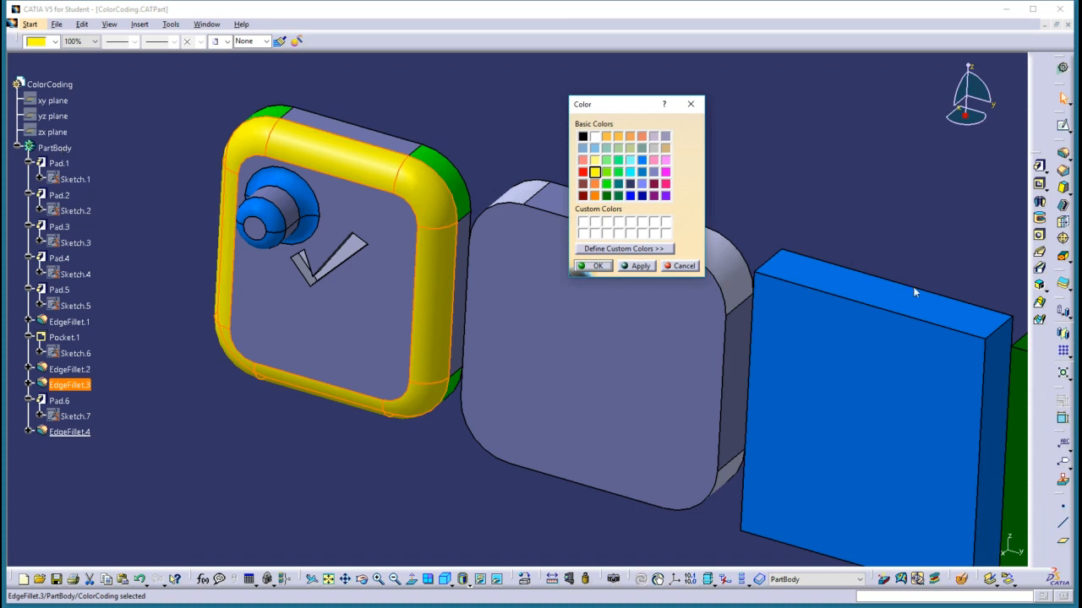
pyautogui.click(684, 266)
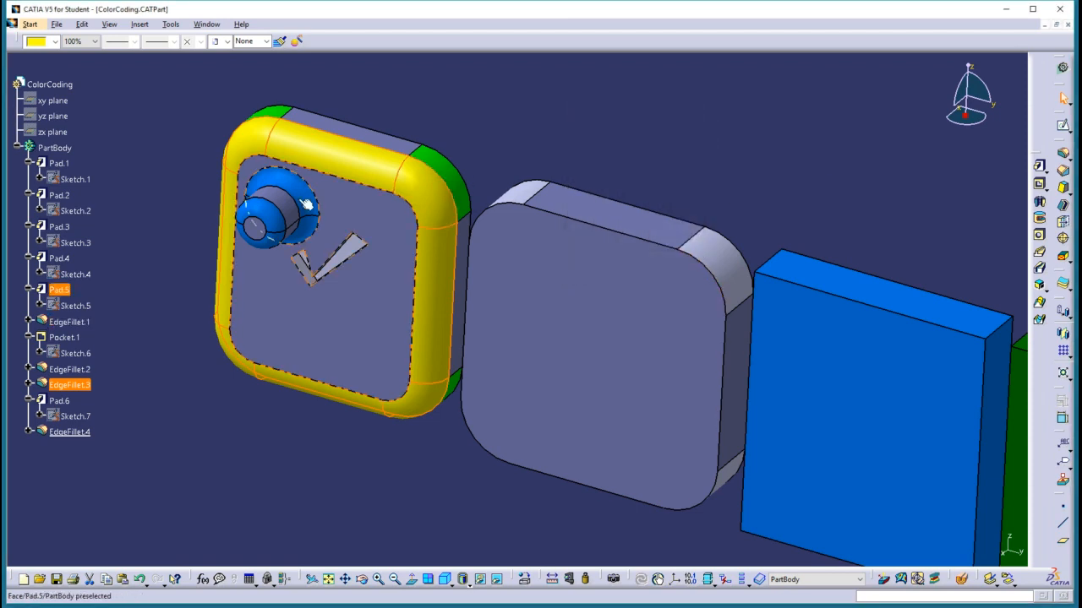
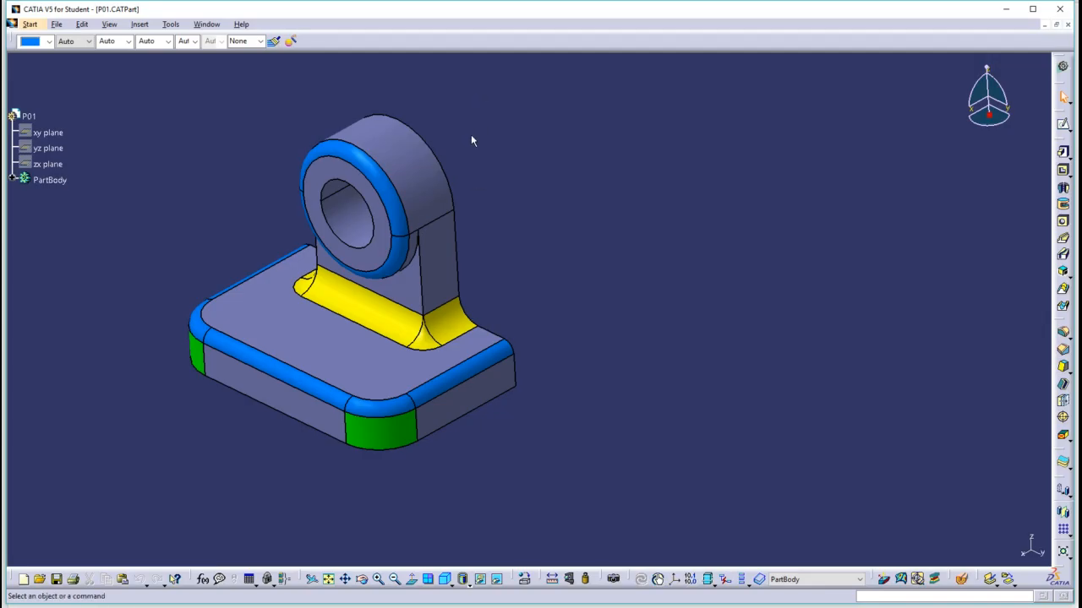
pyautogui.moveTo(470, 135); pyautogui.dragTo(600, 195, button='middle')
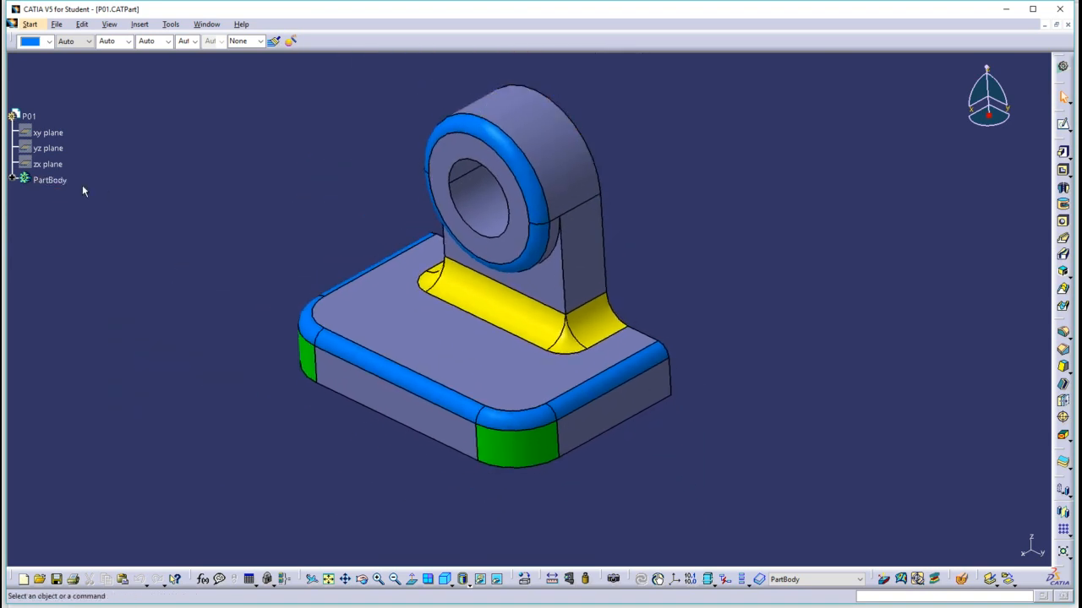
pyautogui.moveTo(22, 155); pyautogui.dragTo(68, 135)
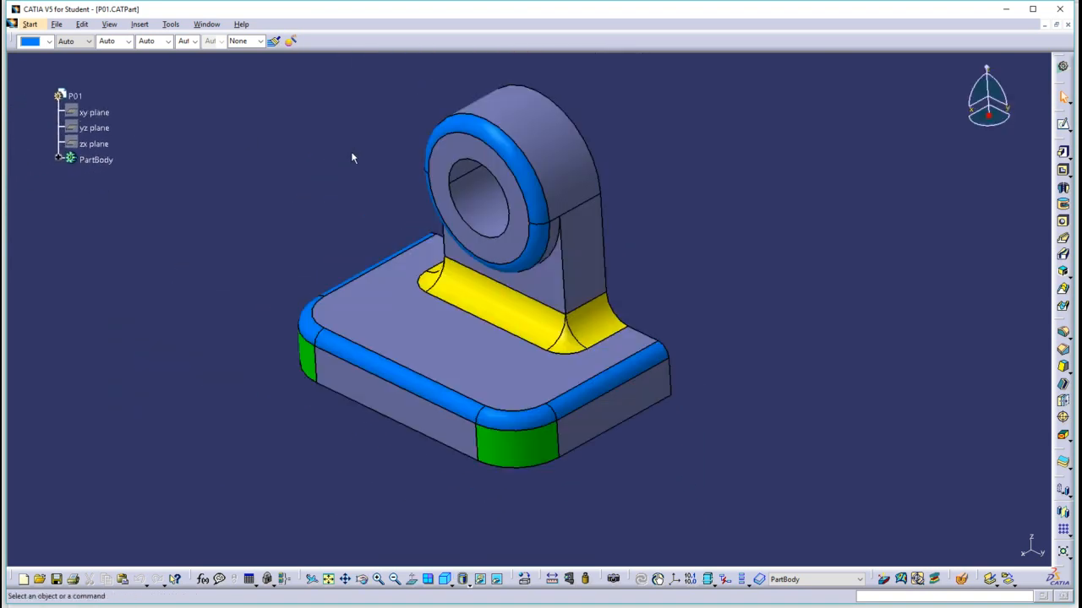
# Step: Create a new part in the Part Design workbench
pyautogui.click(1064, 67)
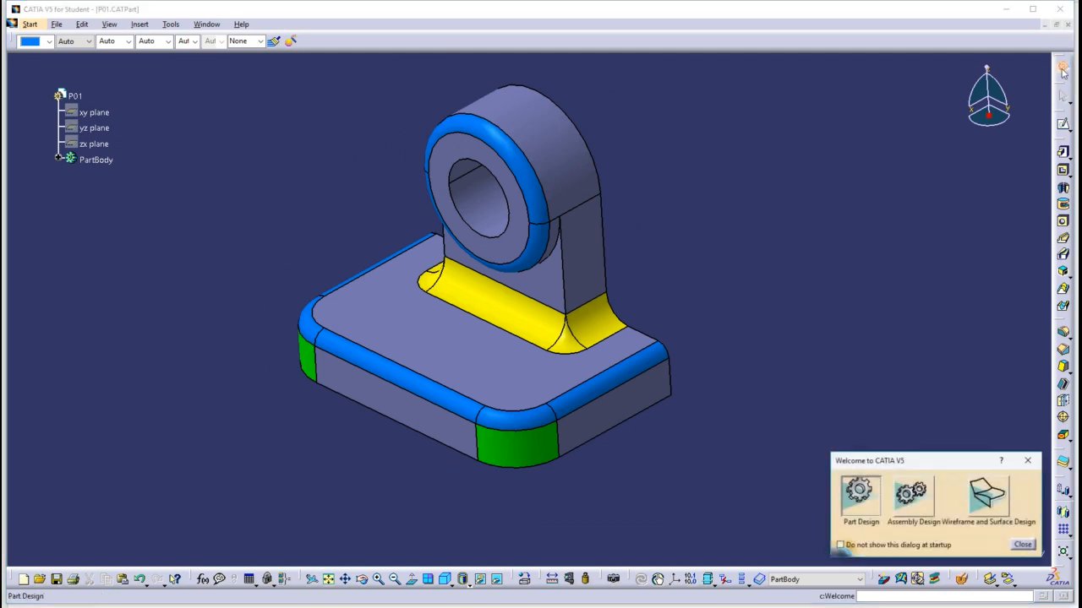
pyautogui.click(870, 510)
pyautogui.click(986, 548)
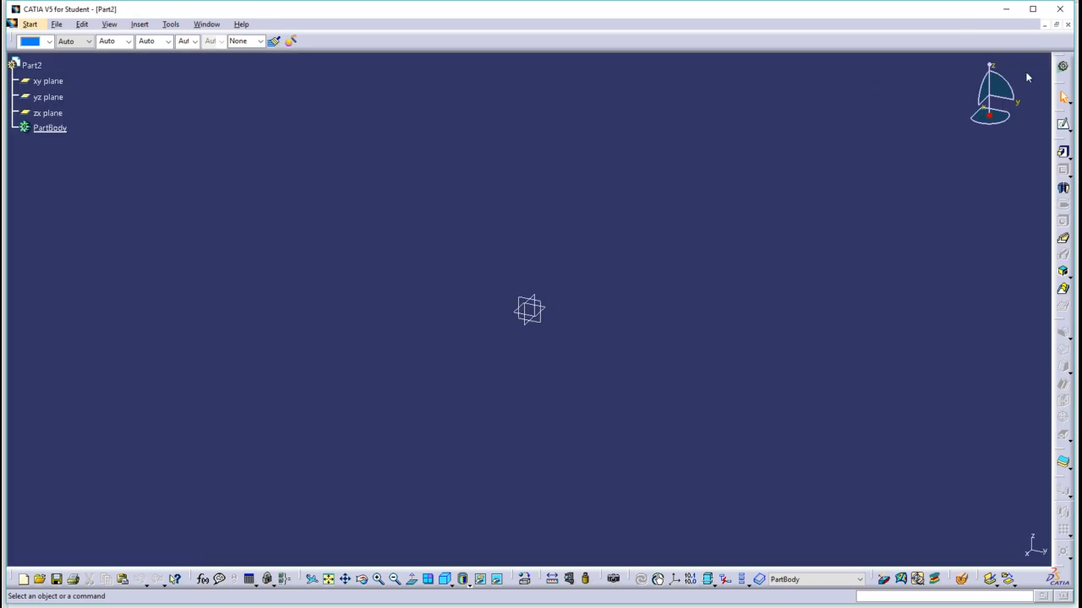
# Step: Color the new part's empty PartBody with the muted blue-grey basic color from the full color palette
pyautogui.click(1063, 125)
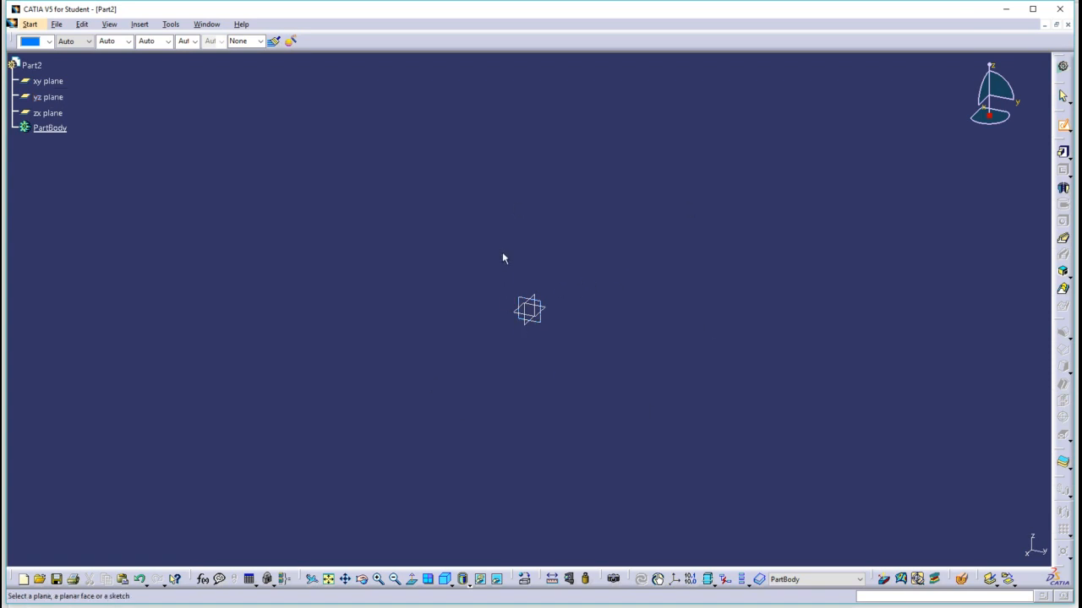
pyautogui.click(60, 127)
pyautogui.click(48, 44)
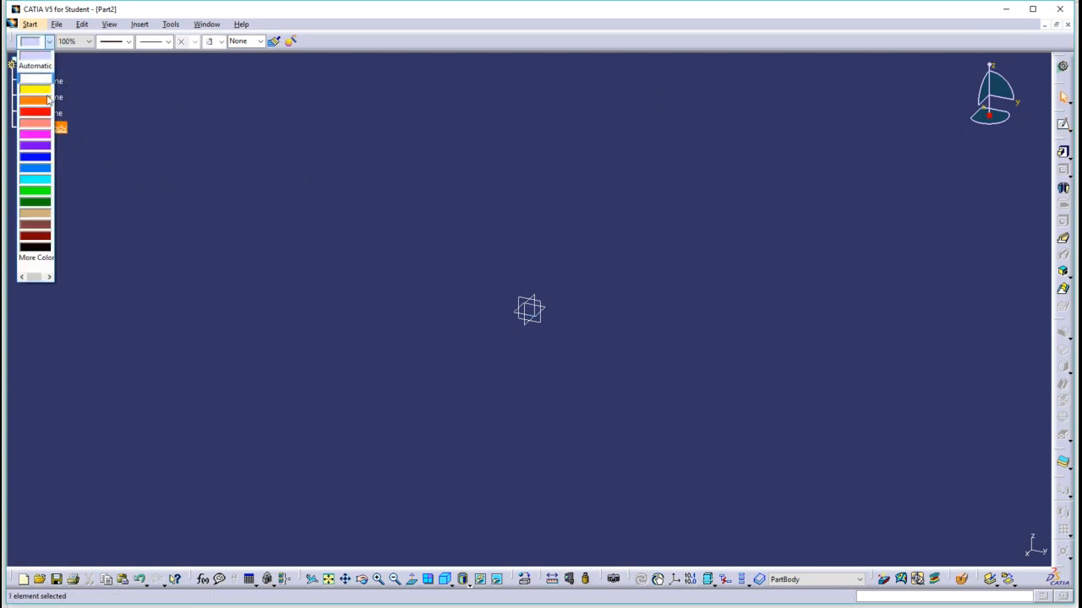
pyautogui.click(40, 267)
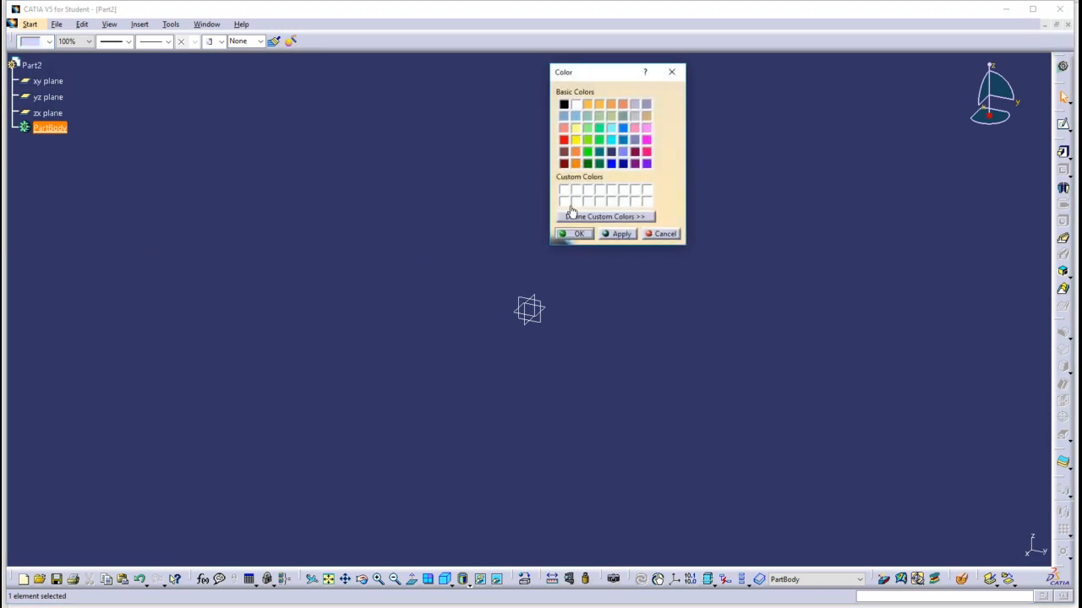
pyautogui.click(635, 140)
pyautogui.click(582, 234)
pyautogui.click(610, 254)
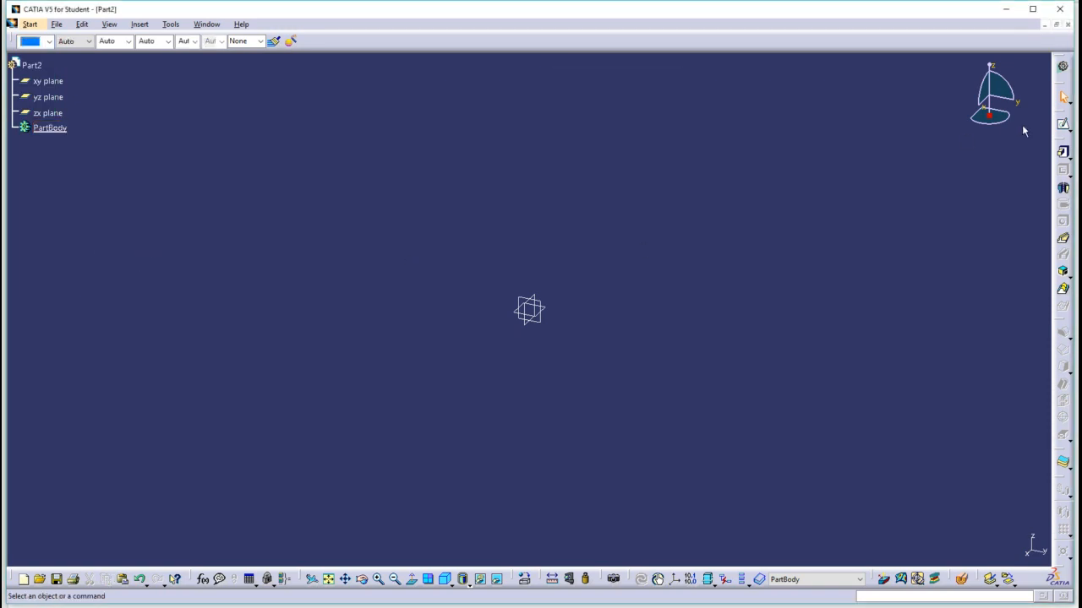
# Step: Sketch a profile on the yz plane from the origin: a vertical line up, a horizontal line, and a line slanting down
pyautogui.click(1064, 125)
pyautogui.click(541, 319)
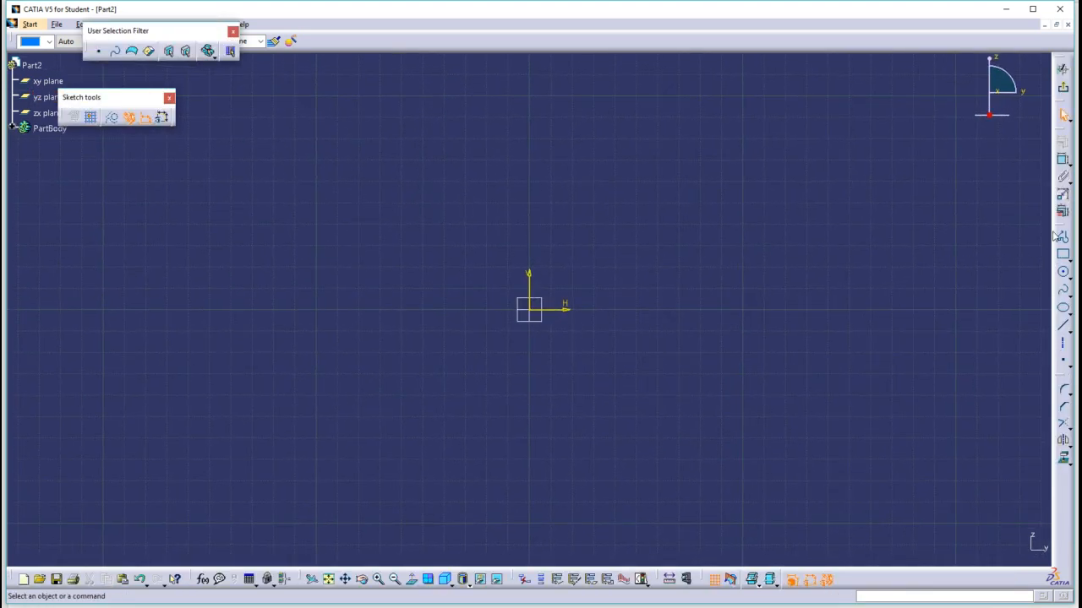
pyautogui.click(1063, 238)
pyautogui.moveTo(734, 241); pyautogui.dragTo(528, 397, button='middle')
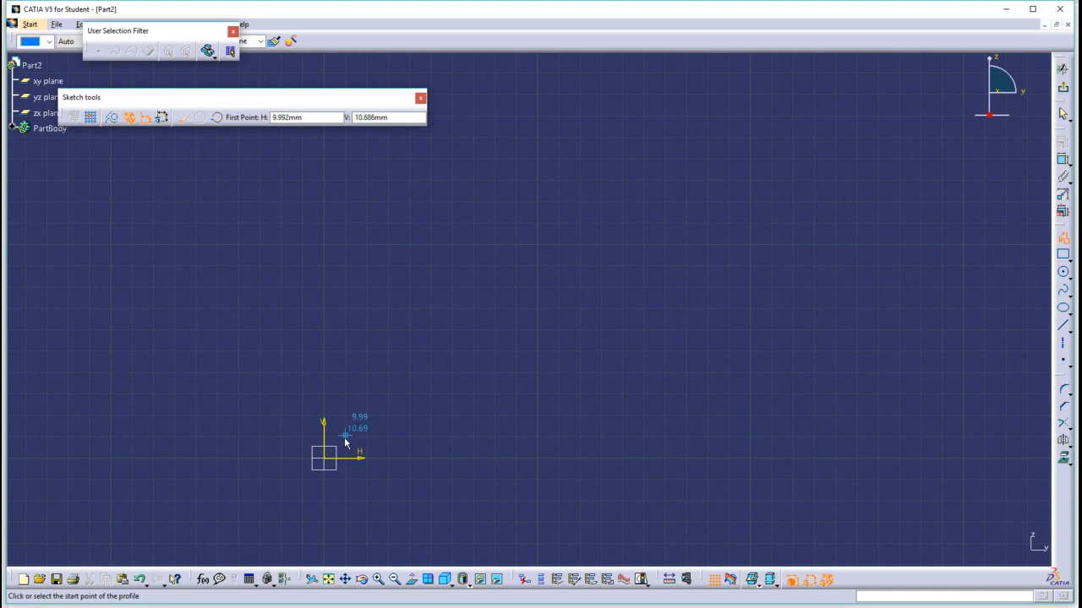
pyautogui.click(324, 464)
pyautogui.click(324, 241)
pyautogui.click(524, 242)
pyautogui.click(581, 359)
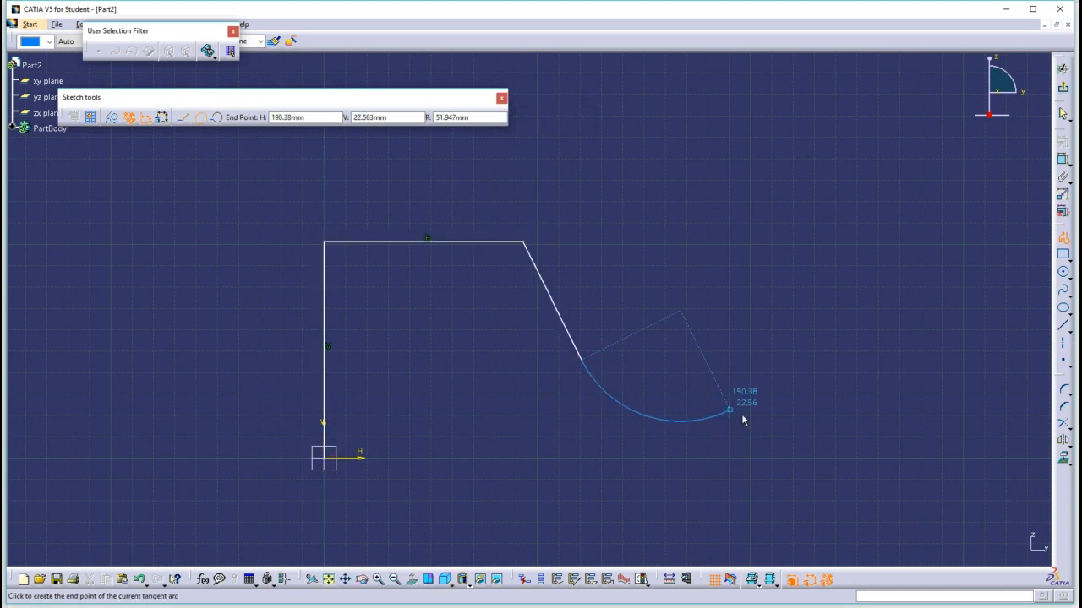
# Step: Continue the profile with a tangent arc, a rising line and a steep line down, closing at the origin with a base about 221 mm long
pyautogui.click(642, 408)
pyautogui.click(789, 375)
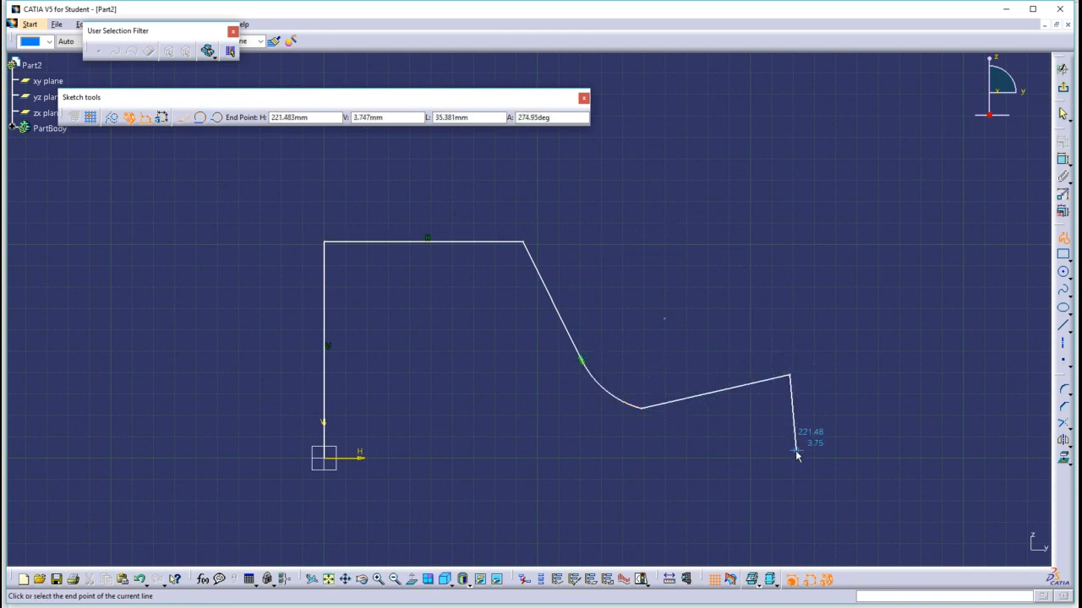
pyautogui.click(794, 458)
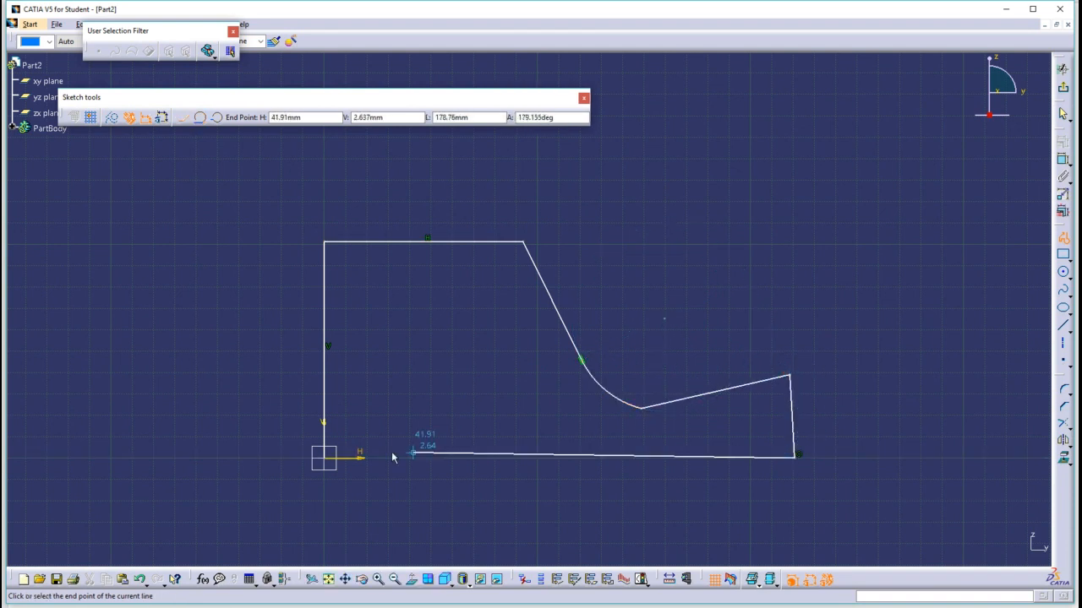
pyautogui.click(325, 458)
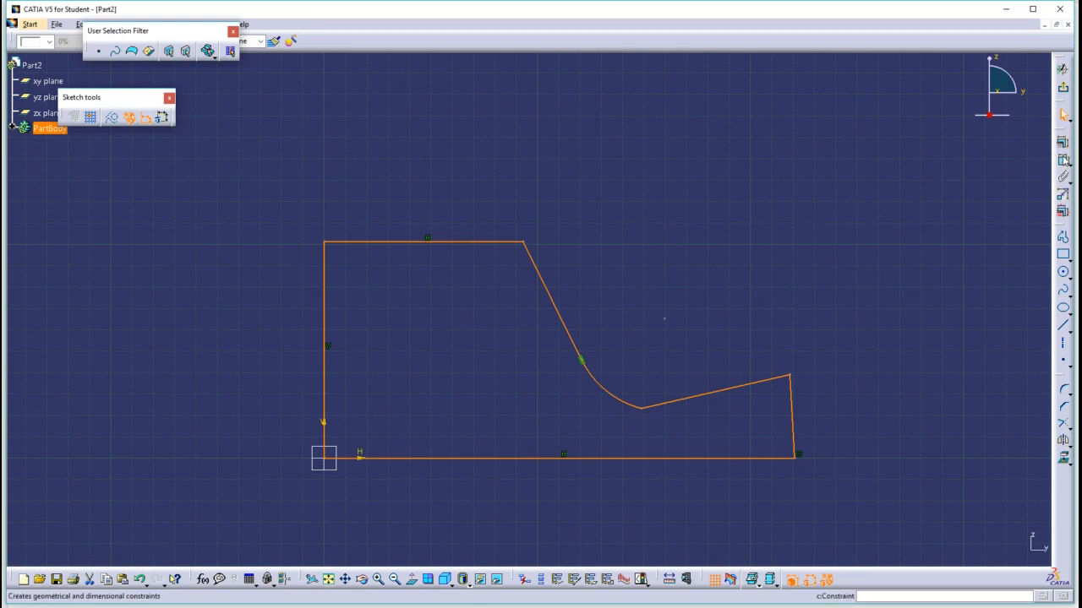
# Step: Exit the sketch and extrude the closed profile 142 mm with Pad
pyautogui.click(1063, 87)
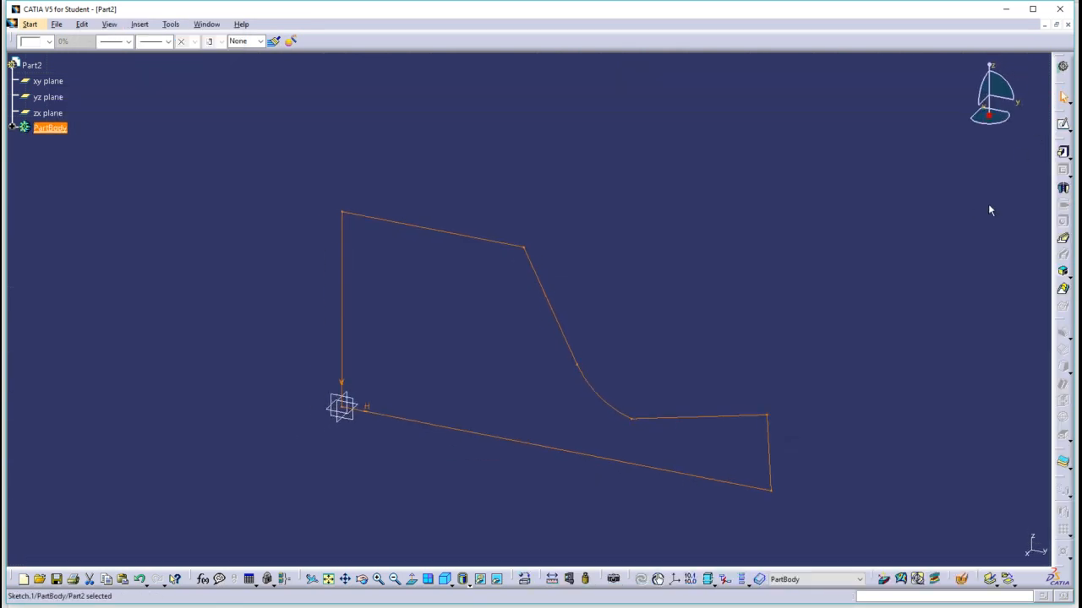
pyautogui.click(1062, 170)
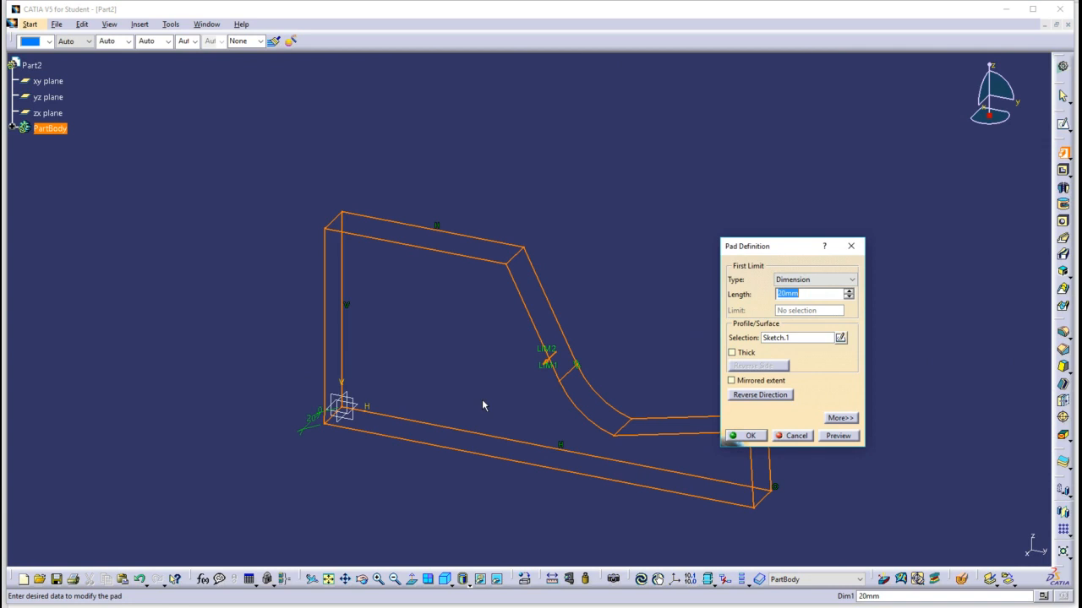
pyautogui.moveTo(547, 369); pyautogui.dragTo(435, 465)
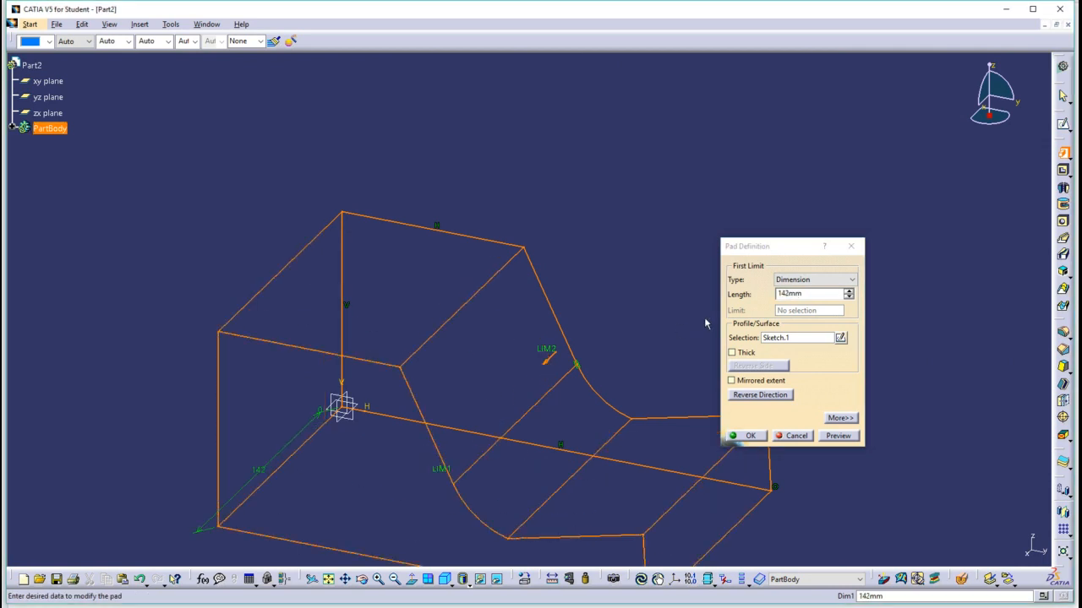
pyautogui.click(750, 436)
pyautogui.moveTo(635, 324); pyautogui.dragTo(769, 54, button='middle')
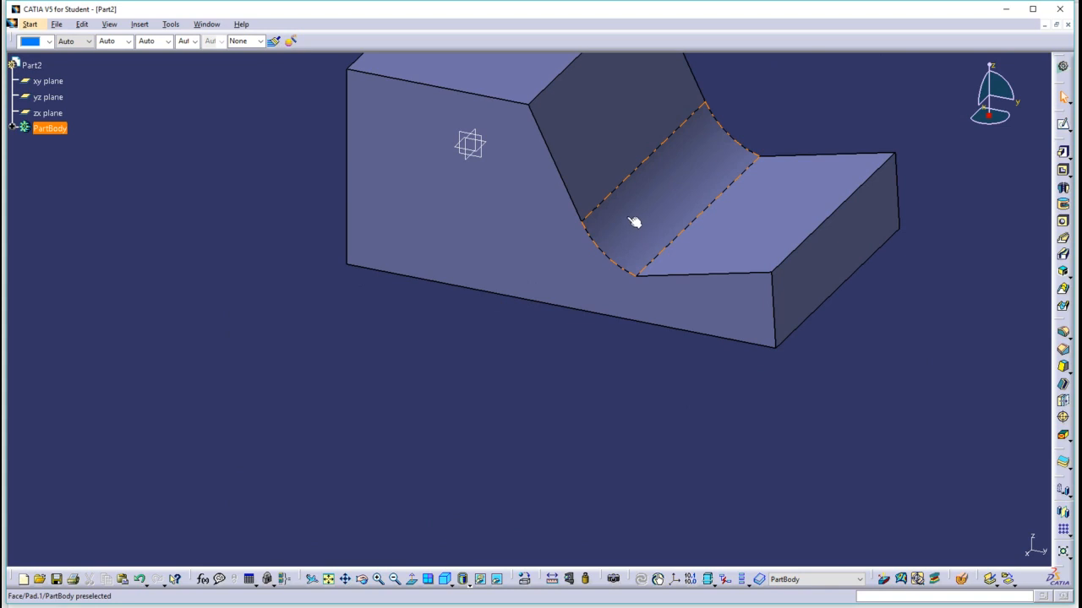
pyautogui.moveTo(659, 228); pyautogui.dragTo(515, 330, button='middle')
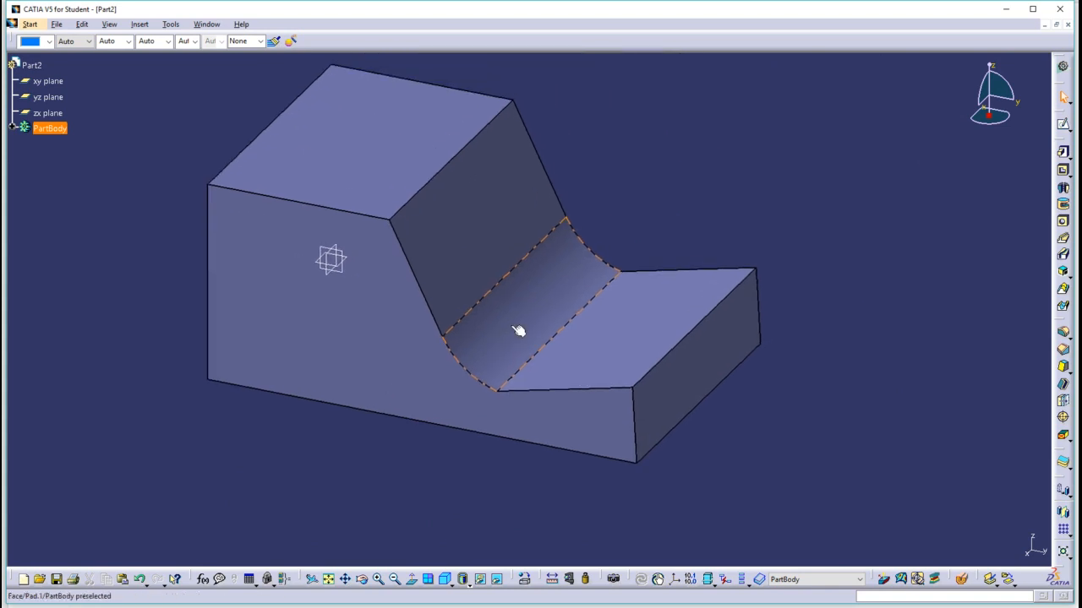
pyautogui.moveTo(697, 168); pyautogui.dragTo(696, 168, button='middle')
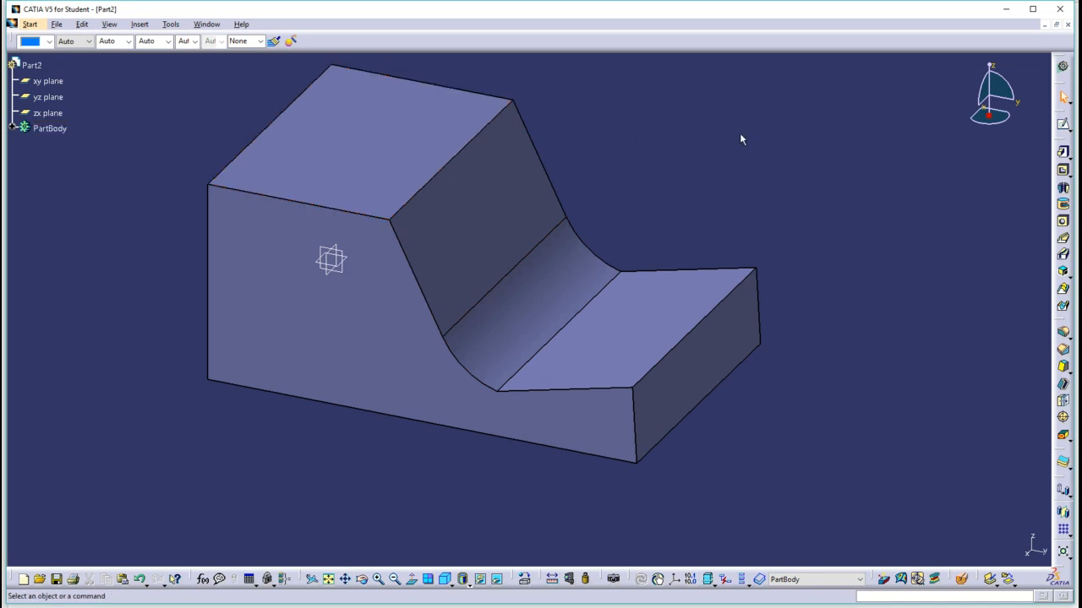
# Step: Round the upper edge between the top face and the steep slanted face with a 20 mm edge fillet
pyautogui.click(1063, 332)
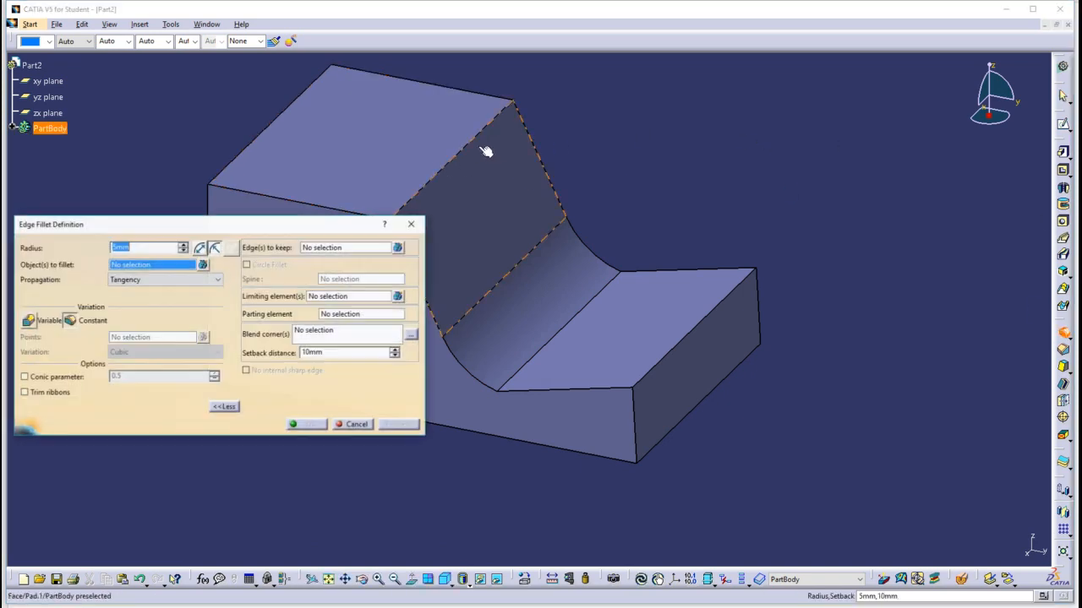
pyautogui.click(469, 150)
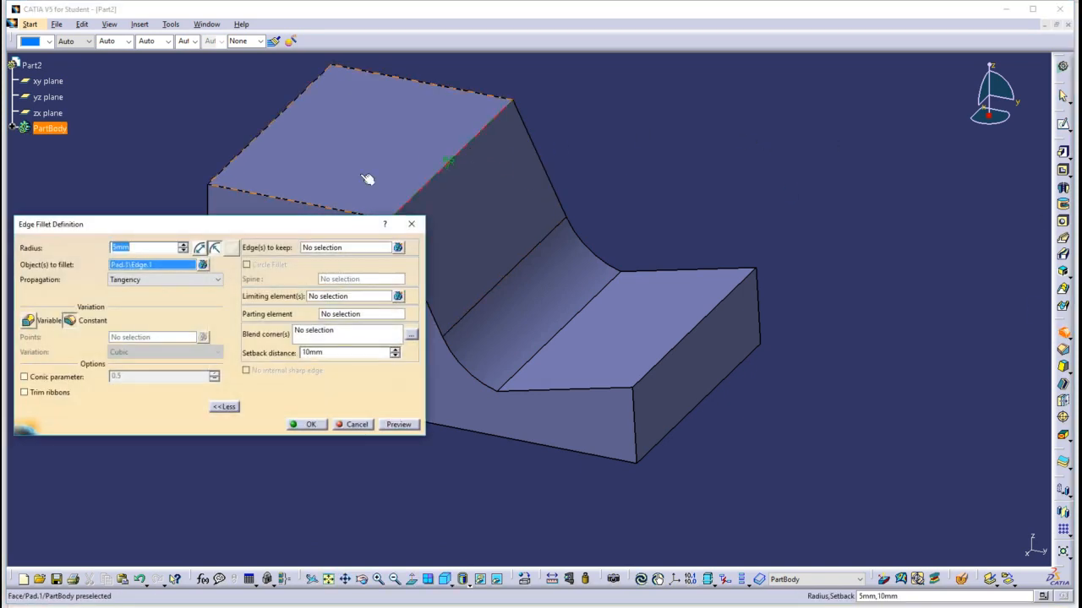
pyautogui.write('10')
pyautogui.press('Return')
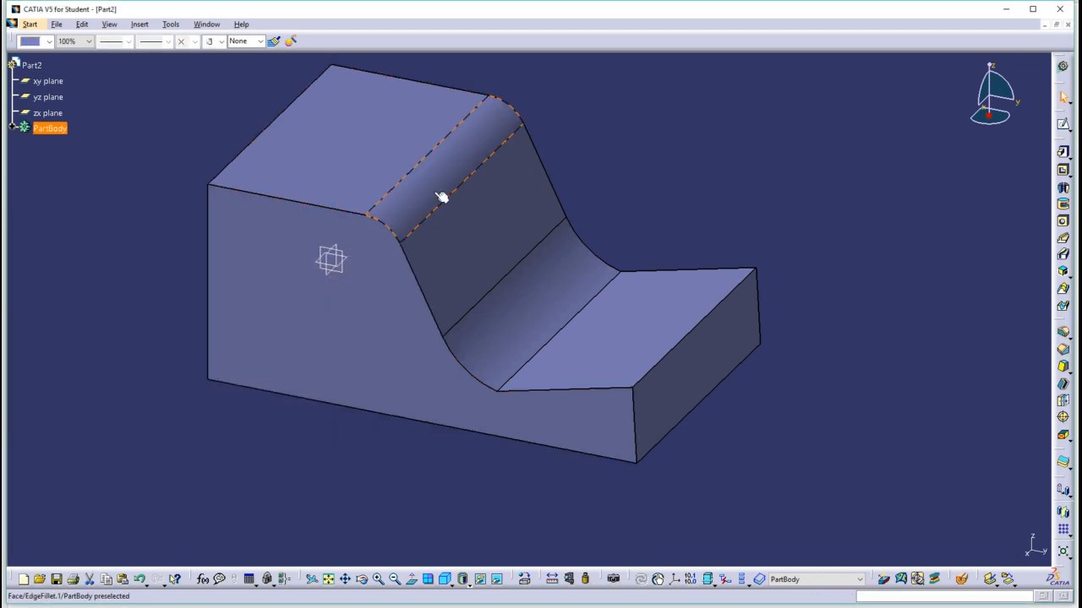
# Step: Color the new fillet on the upper edge green
pyautogui.click(438, 198)
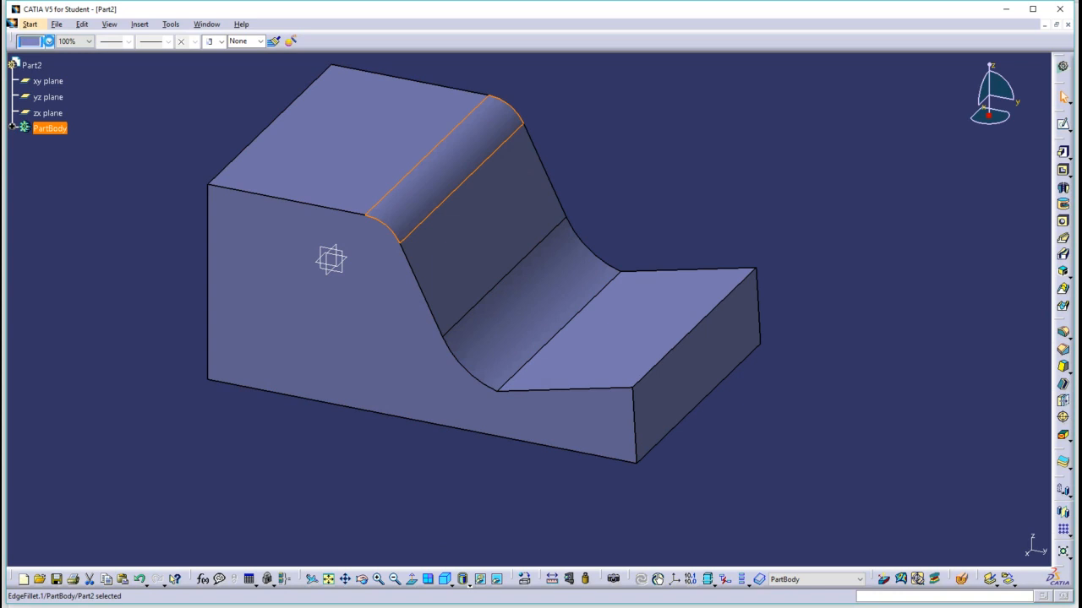
pyautogui.click(42, 43)
pyautogui.click(39, 195)
pyautogui.click(778, 324)
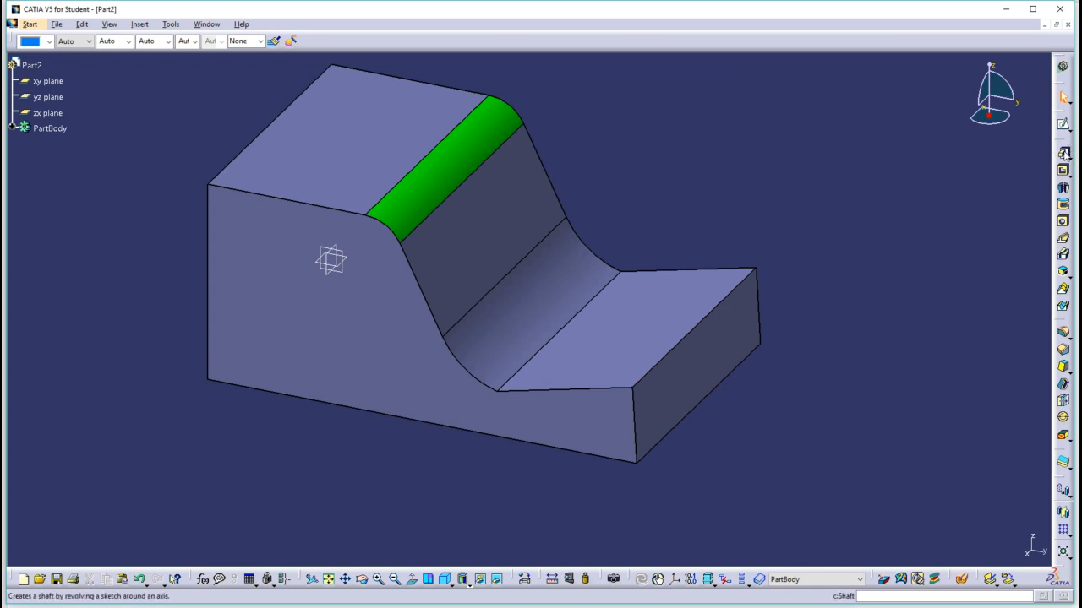
# Step: Round the upper and lower edges of the small end face with a 10 mm edge fillet
pyautogui.click(1063, 332)
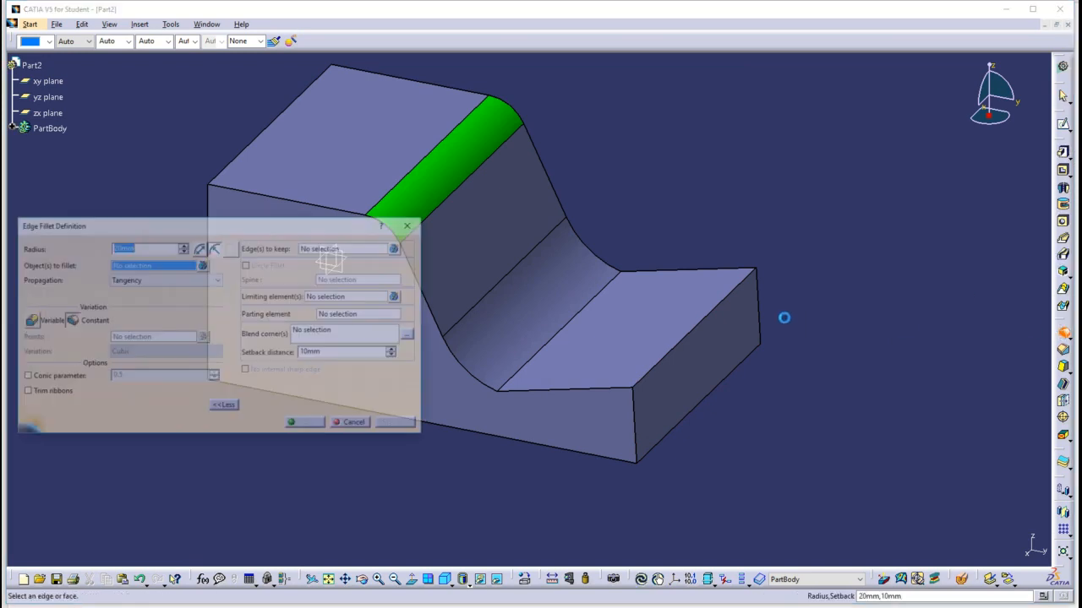
pyautogui.click(714, 311)
pyautogui.click(731, 382)
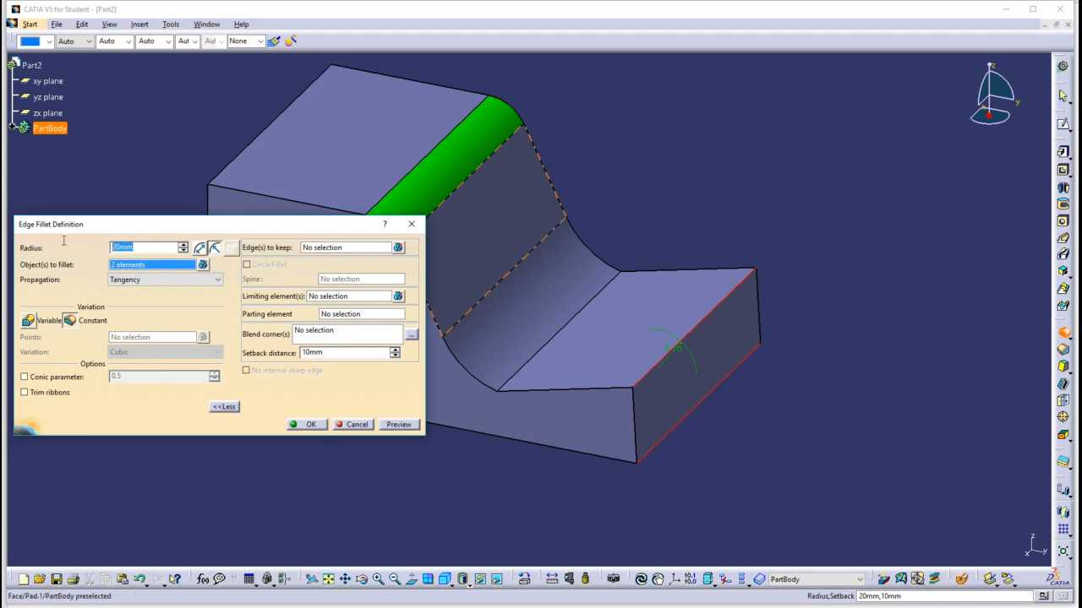
pyautogui.write('10')
pyautogui.press('Return')
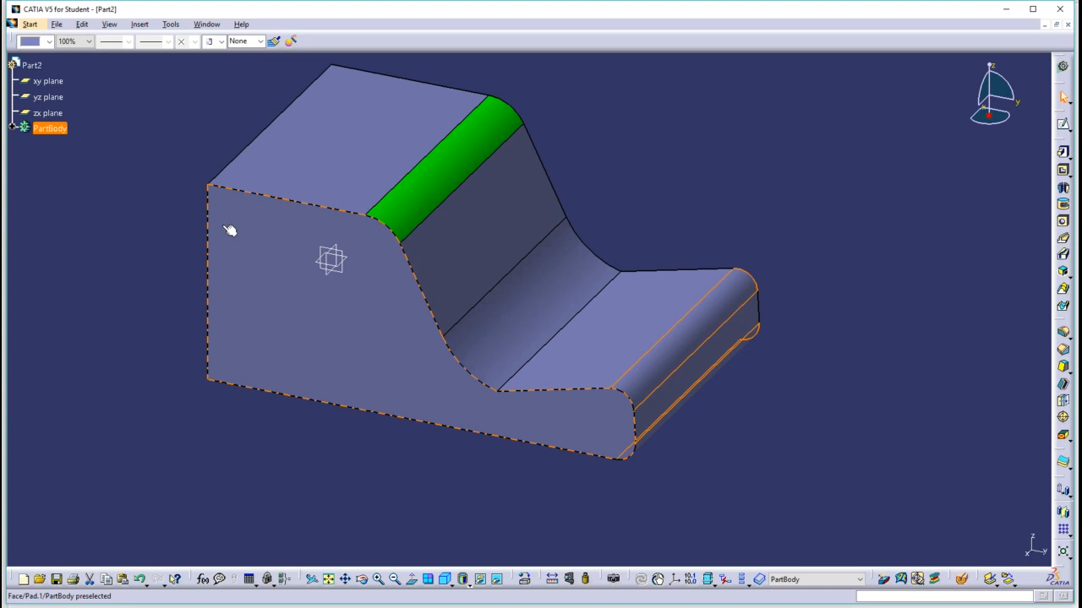
# Step: Color the fillet on the two edges of the small end face yellow
pyautogui.click(48, 41)
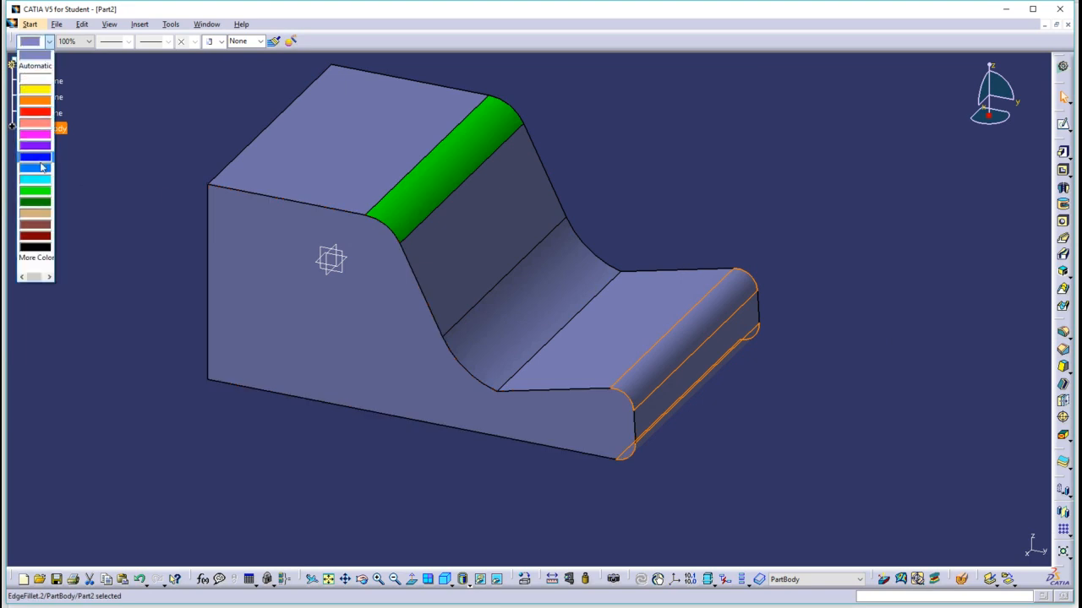
pyautogui.click(42, 89)
pyautogui.click(628, 126)
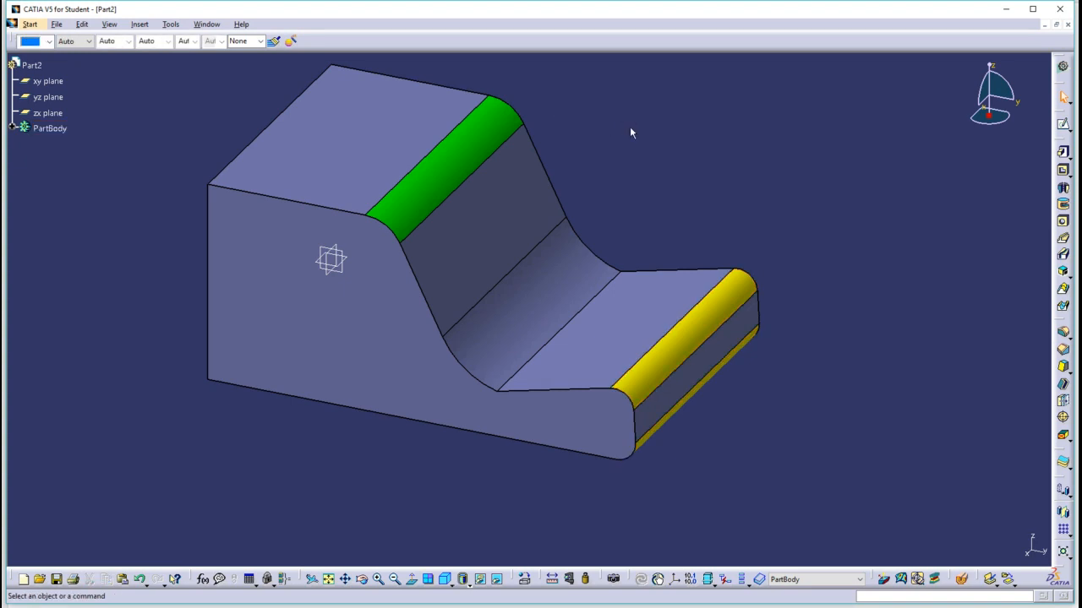
# Step: Apply an edge fillet to the large side profile face so that all its boundary edges are rounded
pyautogui.click(415, 403)
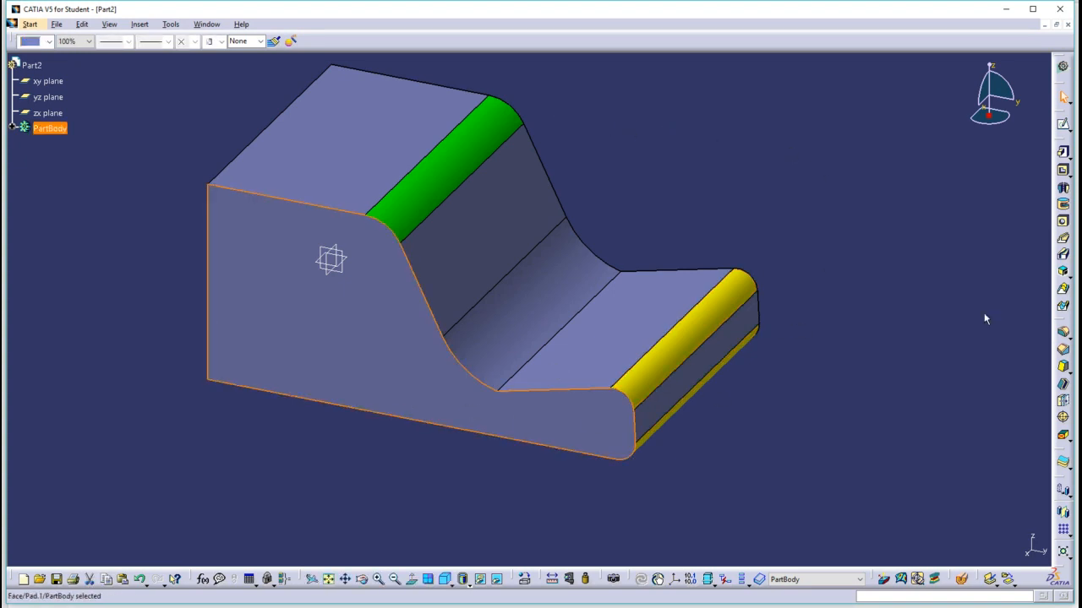
pyautogui.click(1063, 333)
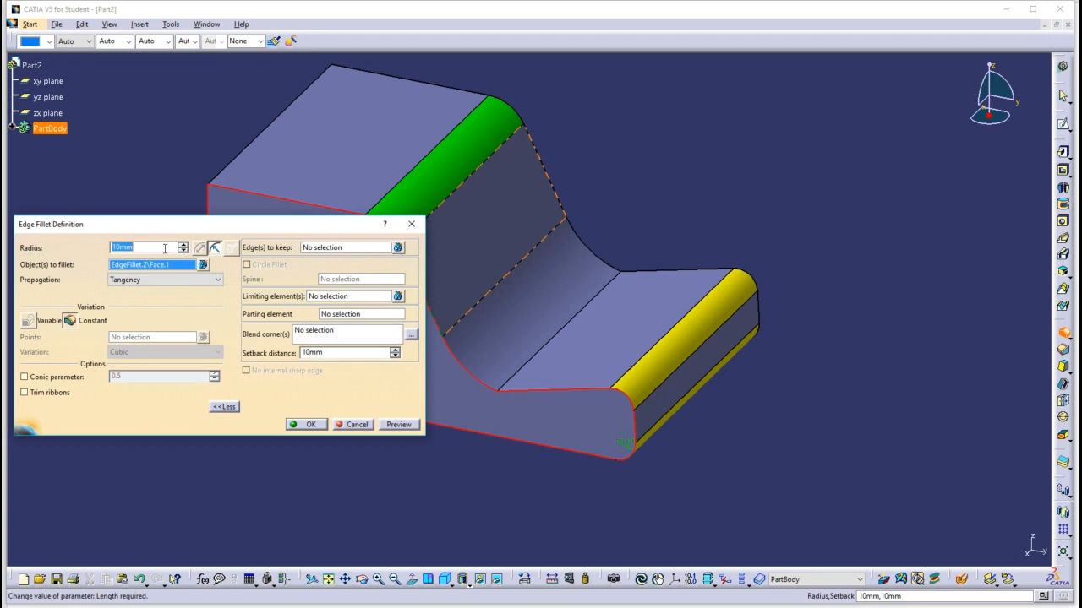
pyautogui.write('50')
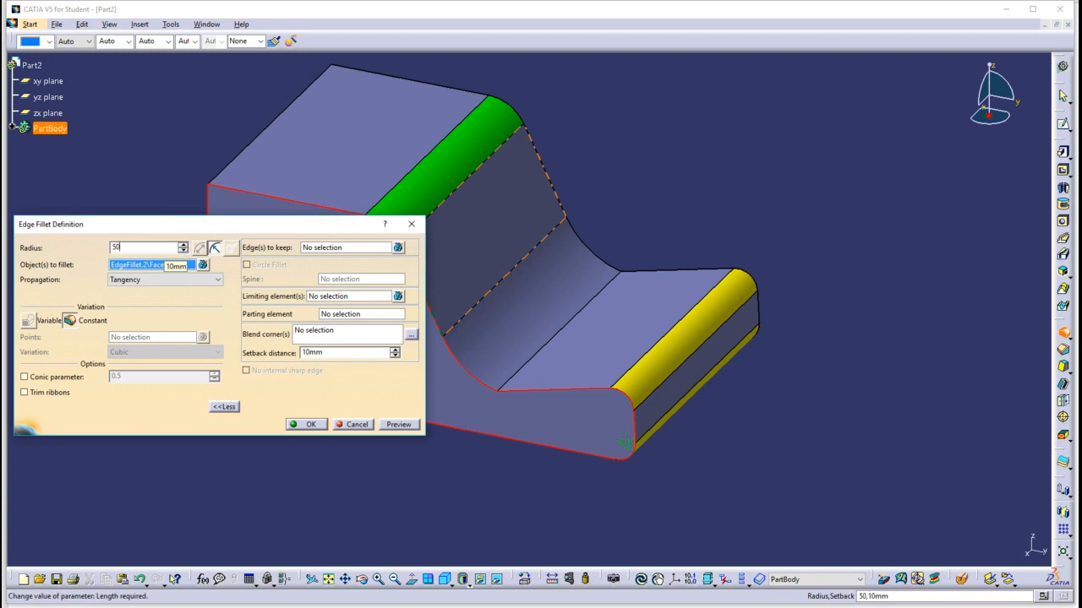
pyautogui.press('Return')
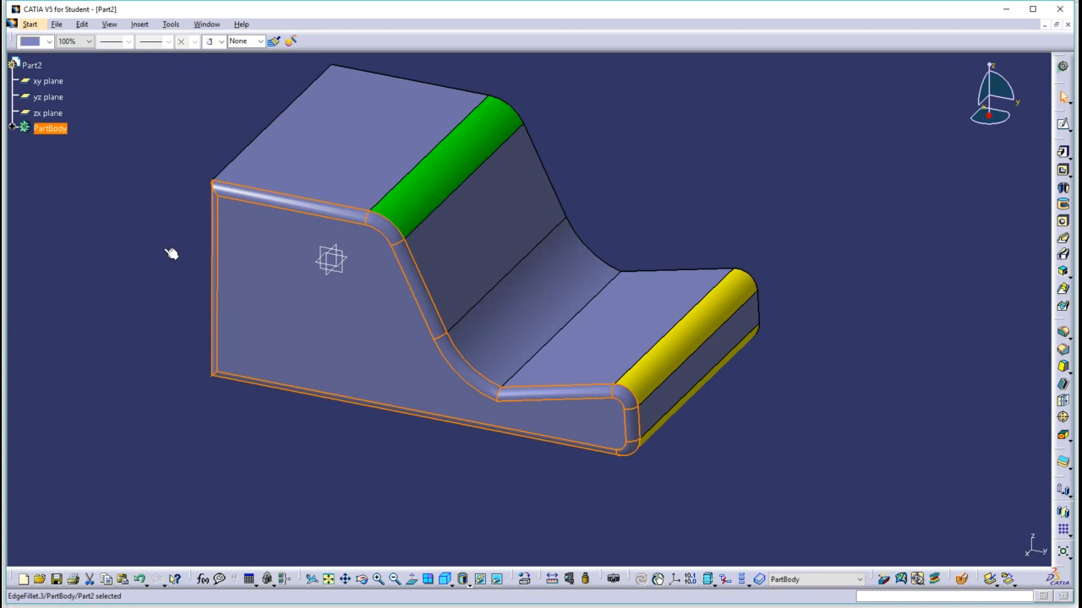
# Step: Expand PartBody in the specification tree to list the pad and its edge fillets, and clear the selection
pyautogui.click(12, 129)
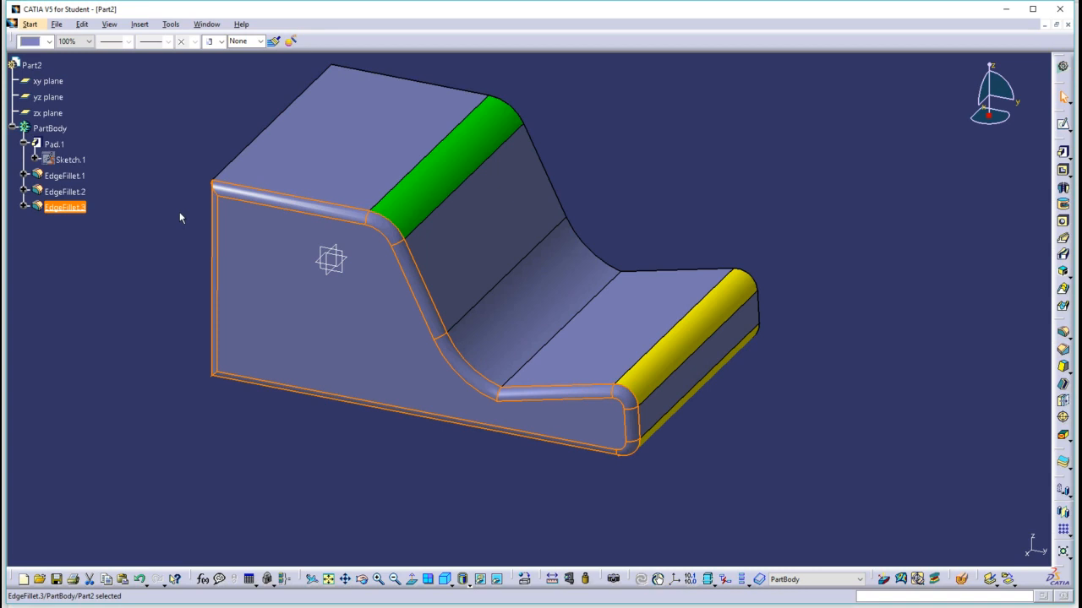
pyautogui.click(286, 200)
pyautogui.click(155, 151)
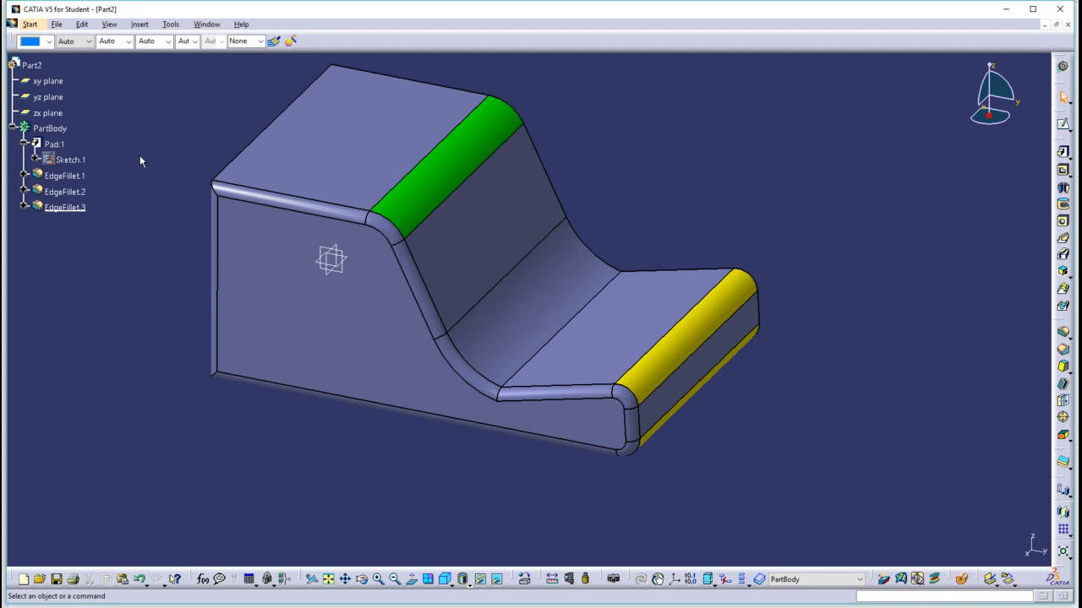
pyautogui.scroll(-3, 140, 160)
pyautogui.moveTo(162, 161); pyautogui.dragTo(189, 178, button='middle')
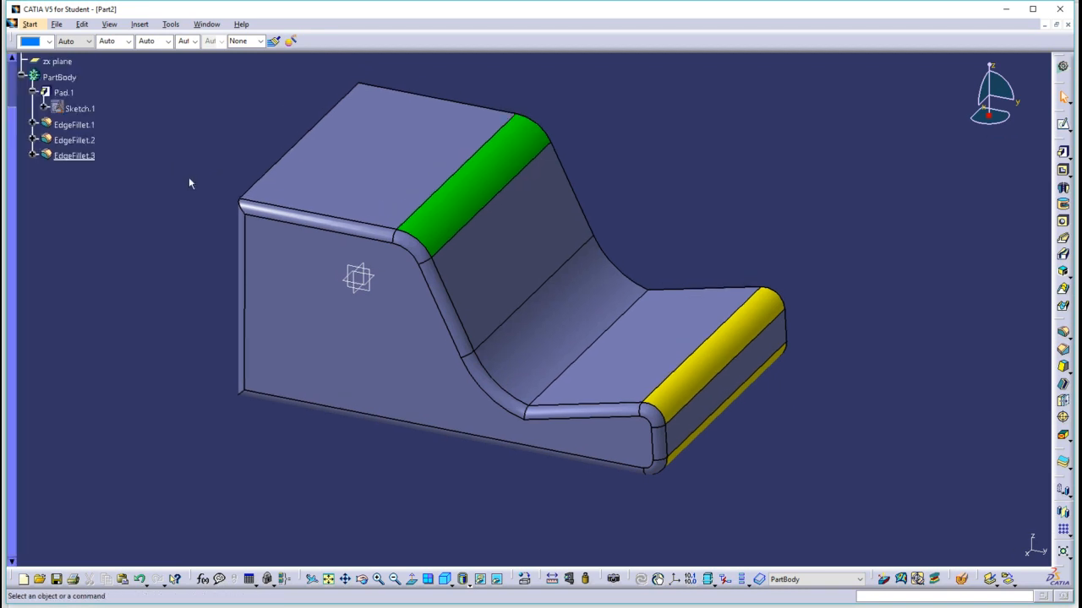
# Step: Color only the single face of EdgeFillet.3 along the top edge of the side profile blue
pyautogui.click(308, 220)
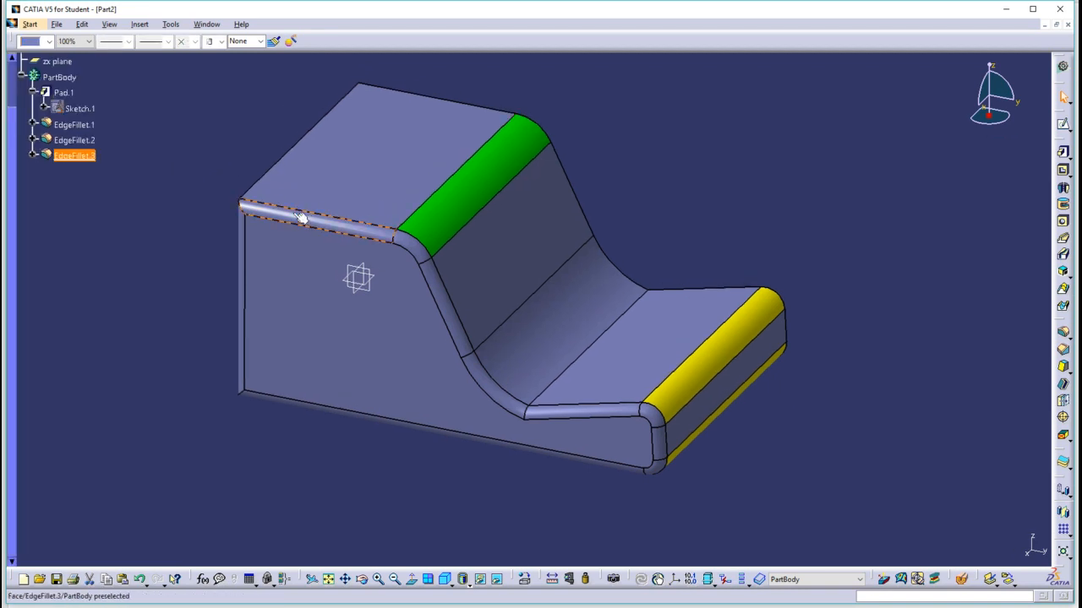
pyautogui.click(48, 41)
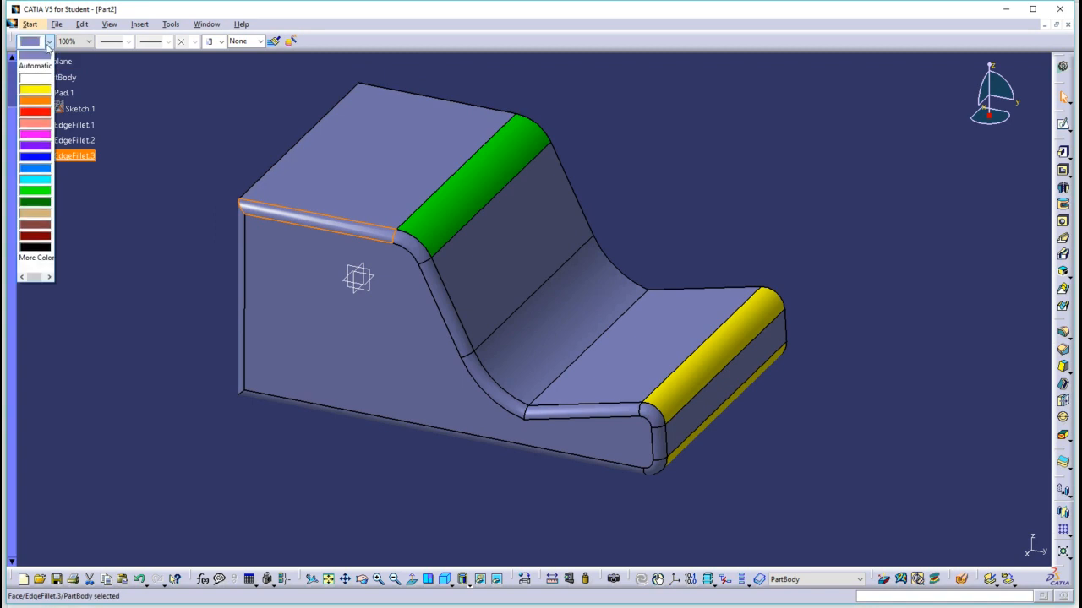
pyautogui.click(29, 169)
pyautogui.click(171, 156)
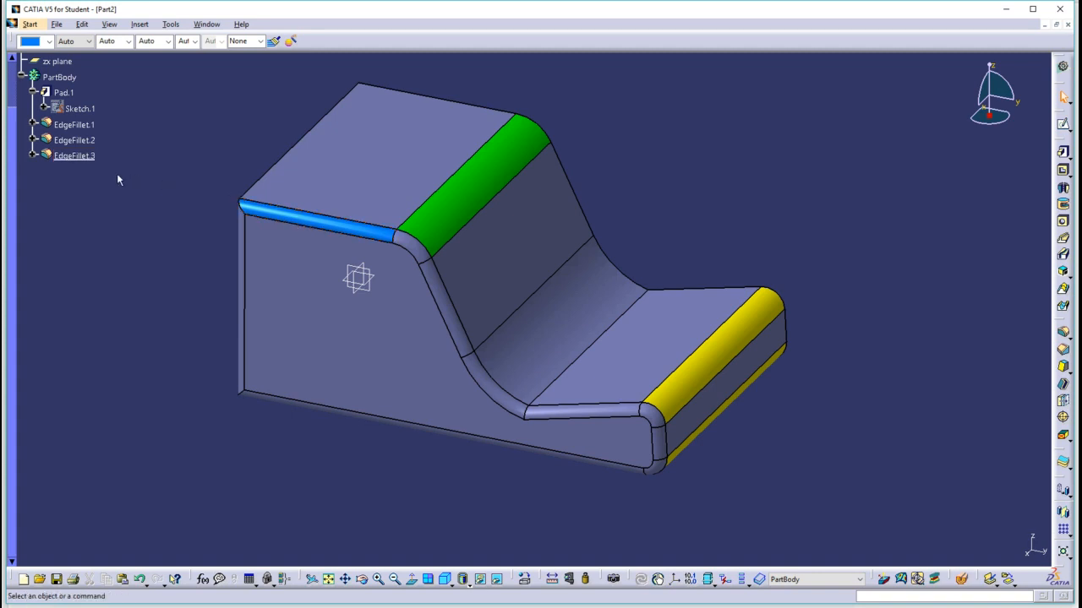
# Step: Color the whole EdgeFillet.3 feature blue and reopen its definition from one of the blue fillet faces
pyautogui.click(76, 157)
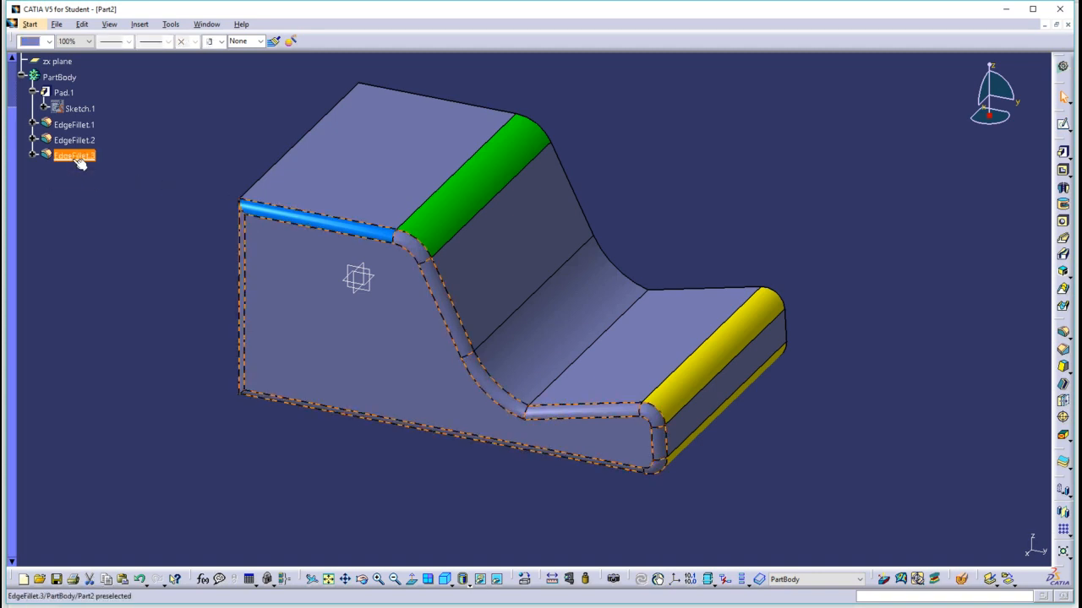
pyautogui.click(49, 40)
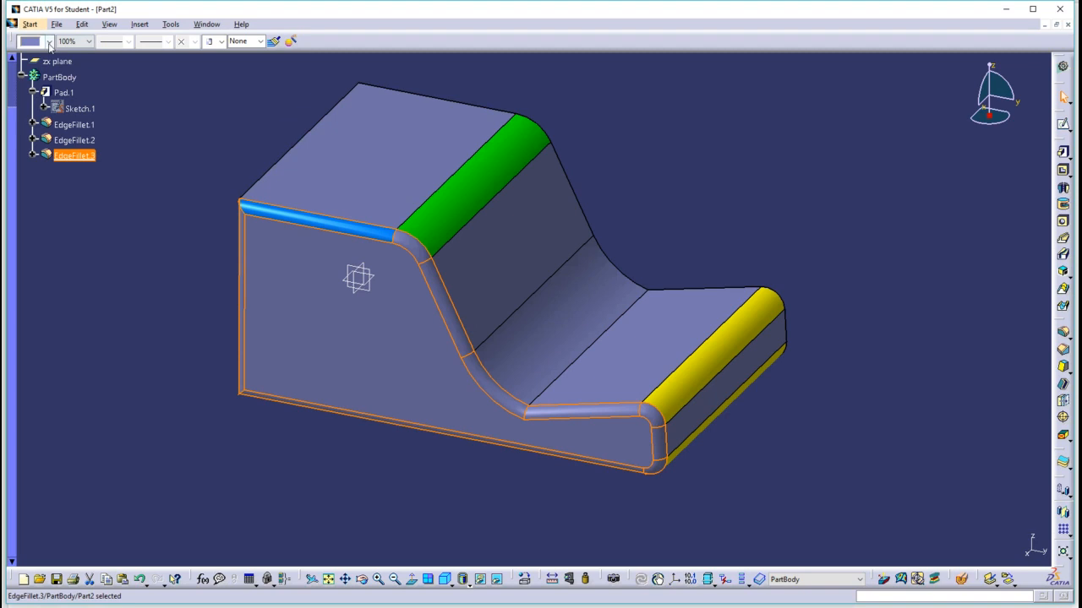
pyautogui.click(43, 169)
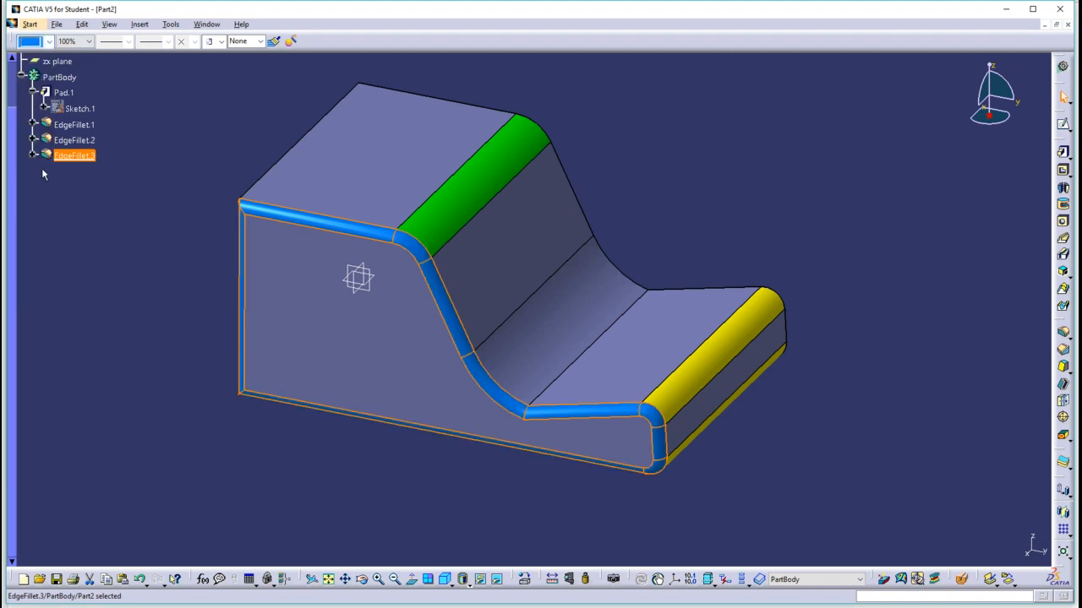
pyautogui.click(227, 161)
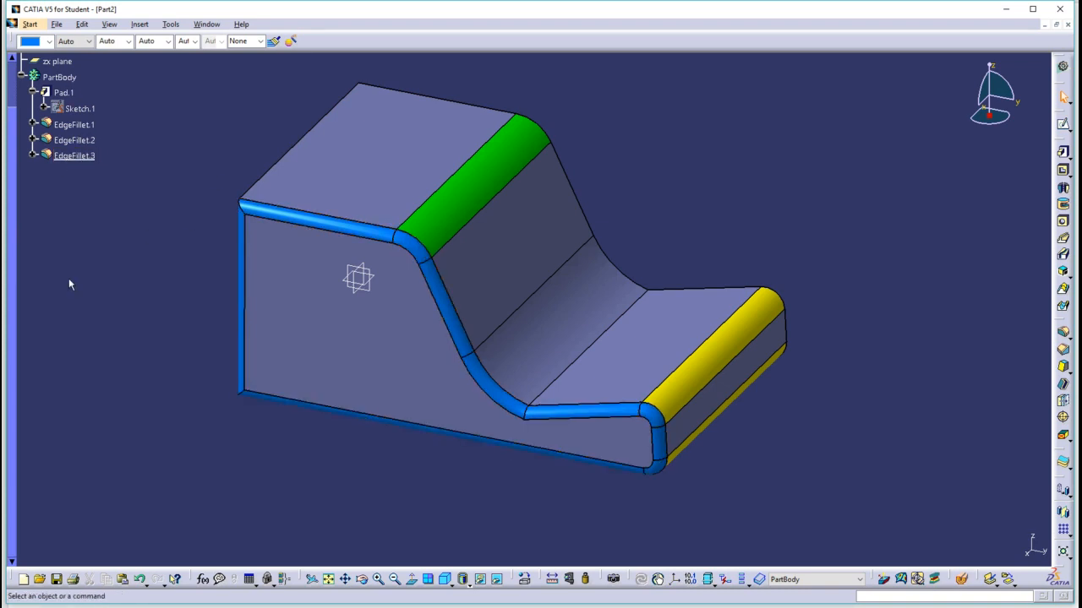
pyautogui.doubleClick(499, 400)
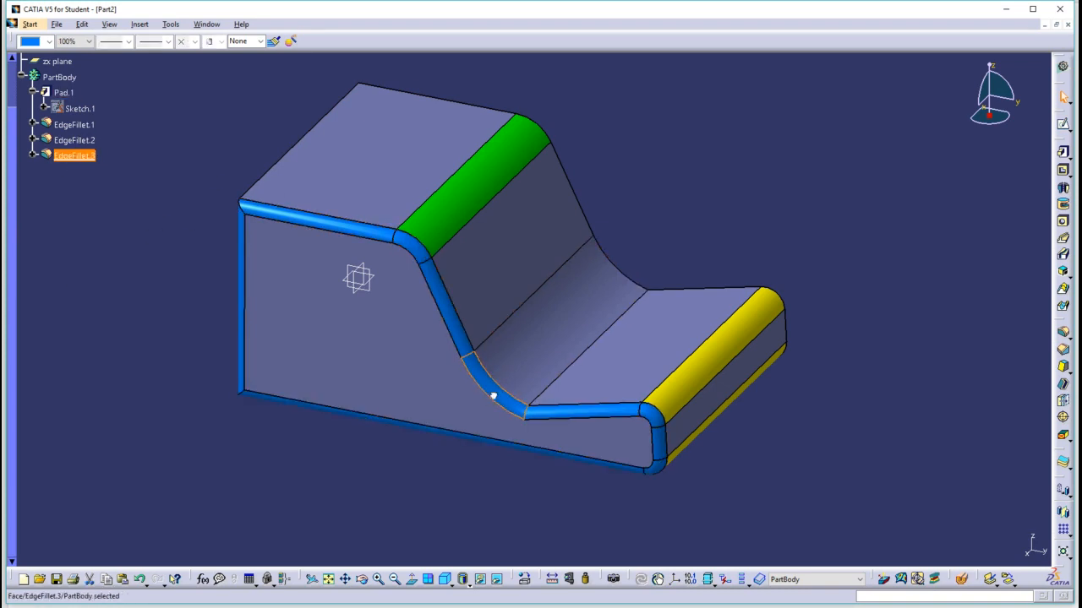
pyautogui.click(310, 425)
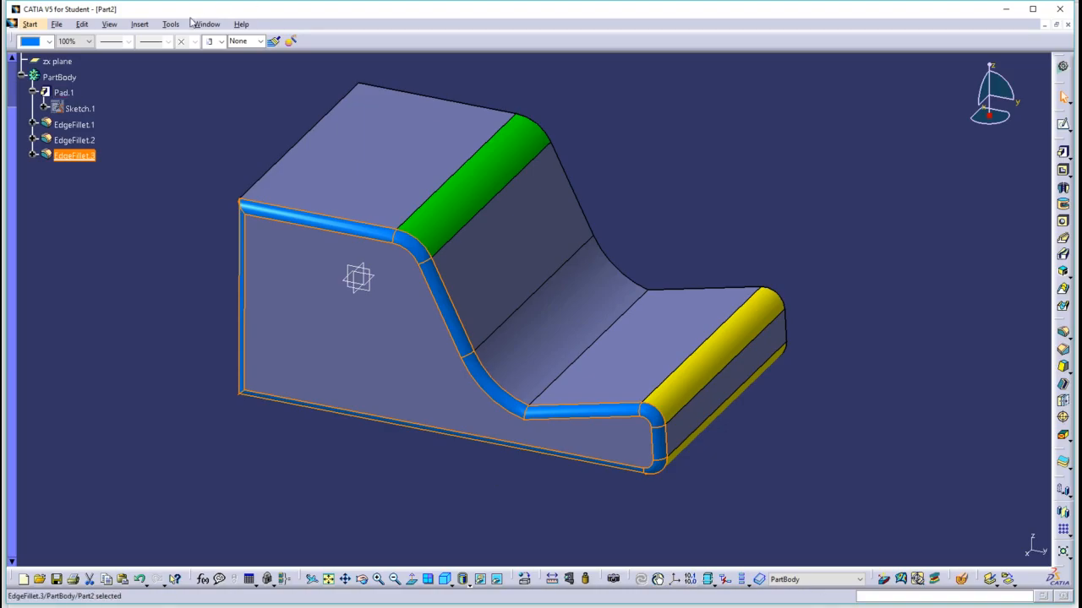
# Step: Switch to the P01.CATPart window and expand its PartBody in the specification tree
pyautogui.click(207, 25)
pyautogui.click(226, 100)
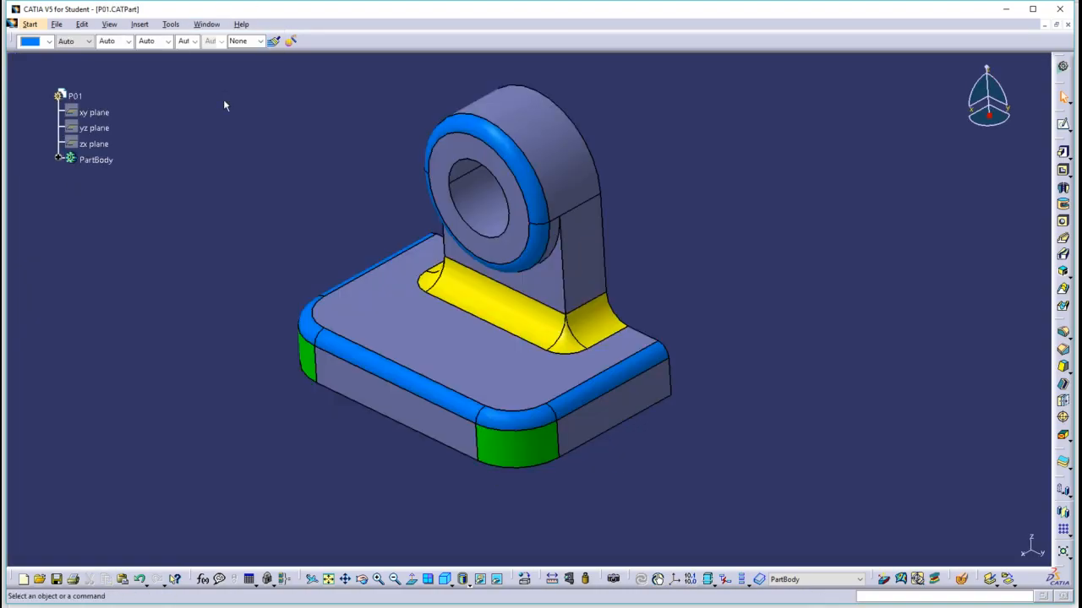
pyautogui.click(96, 159)
pyautogui.click(58, 159)
pyautogui.moveTo(428, 256); pyautogui.dragTo(496, 273, button='middle')
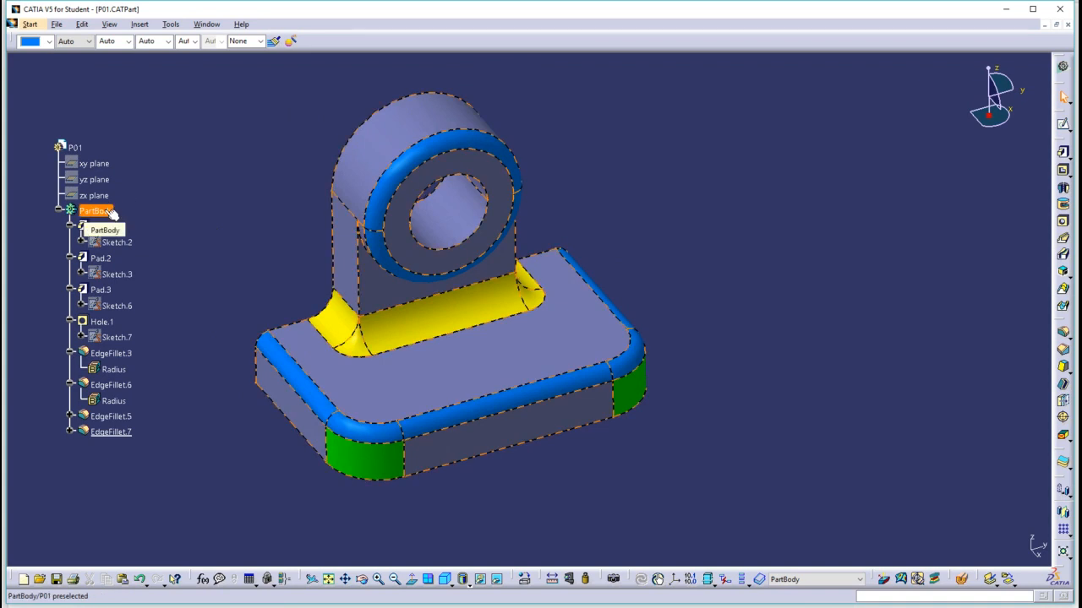
# Step: Reset the graphic properties of P01's PartBody without applying the reset to its children
pyautogui.rightClick(110, 213)
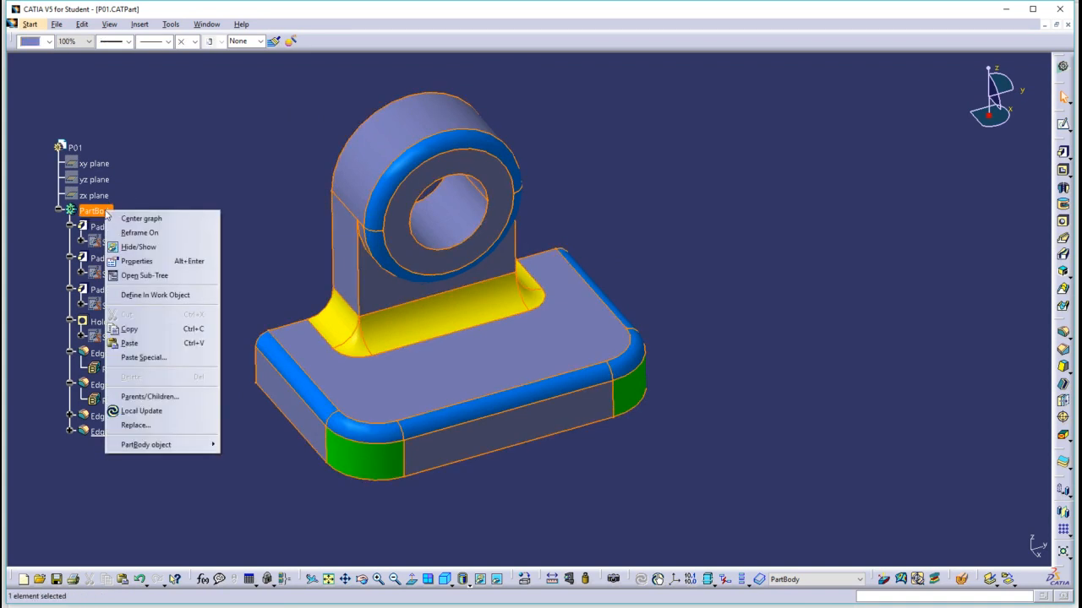
pyautogui.moveTo(181, 448)
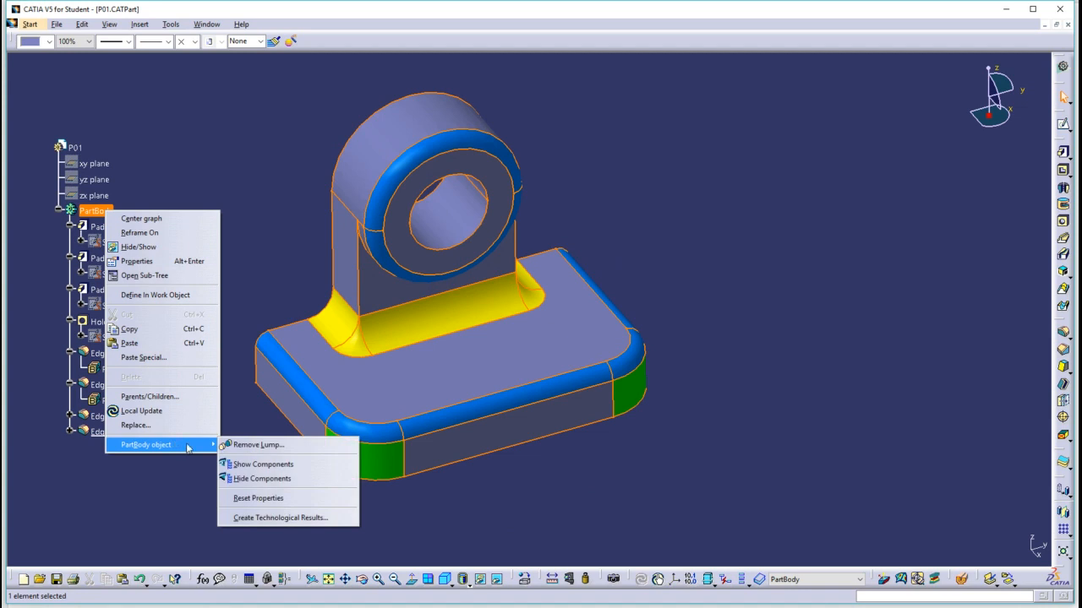
pyautogui.click(268, 499)
pyautogui.moveTo(217, 294); pyautogui.dragTo(195, 173)
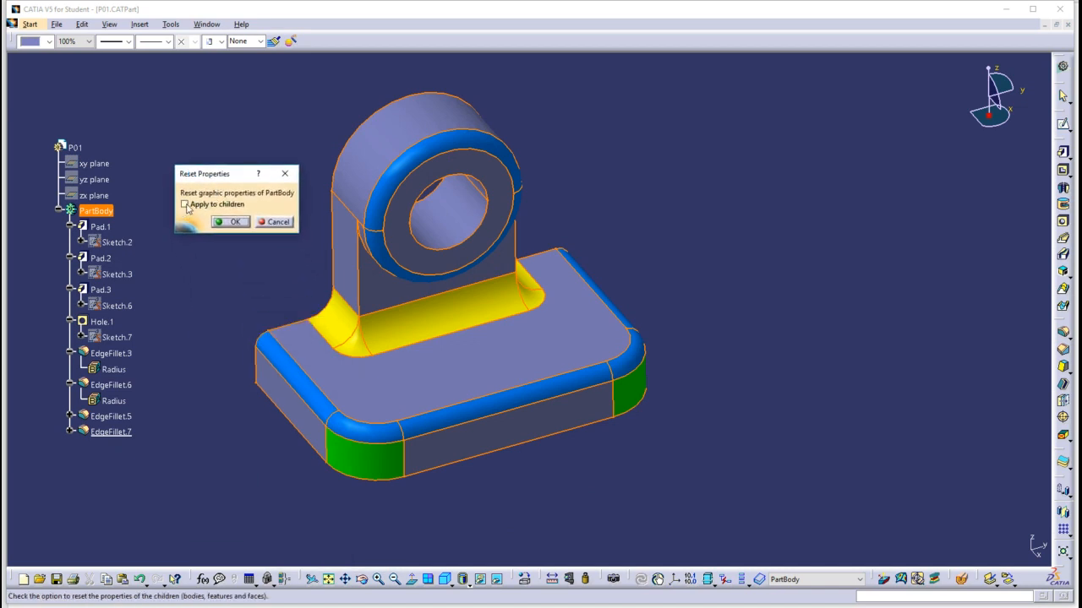
pyautogui.click(234, 222)
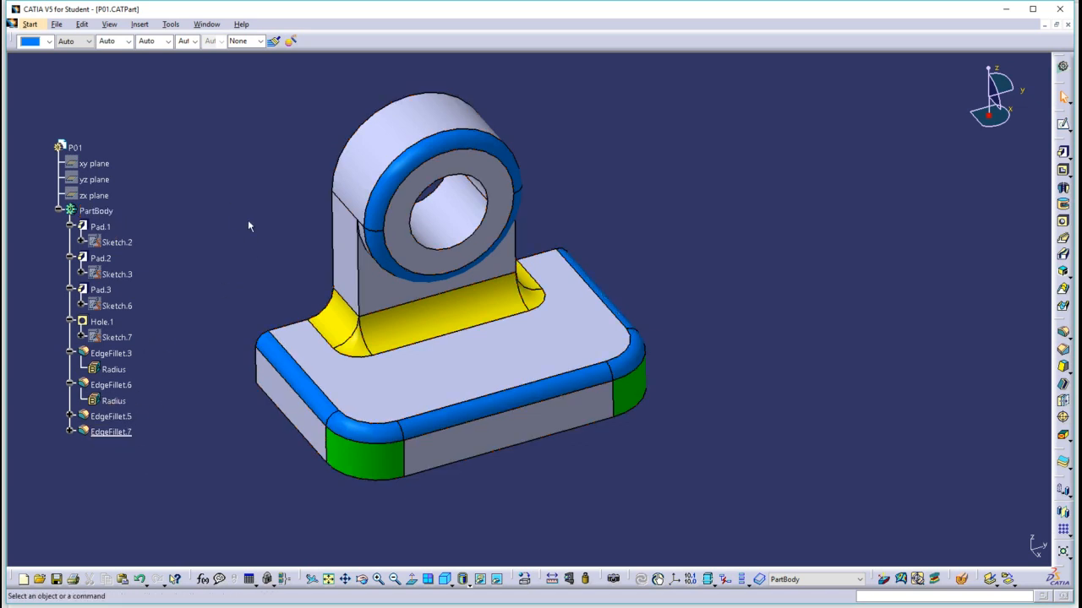
# Step: Reset the graphic properties of P01's PartBody, applying the reset to its children as well
pyautogui.rightClick(109, 214)
pyautogui.moveTo(170, 451)
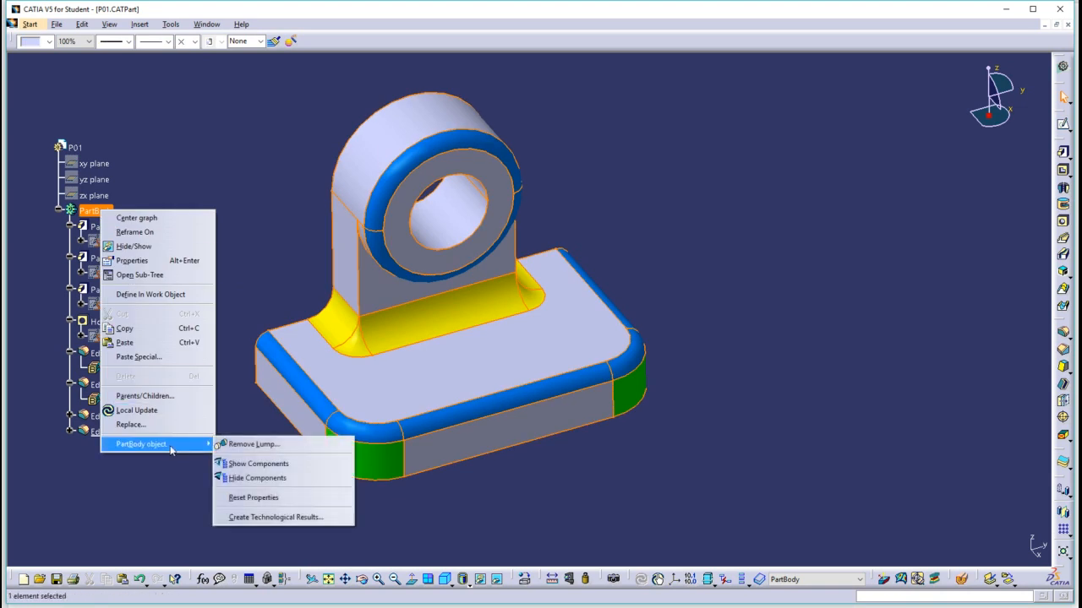
pyautogui.click(253, 498)
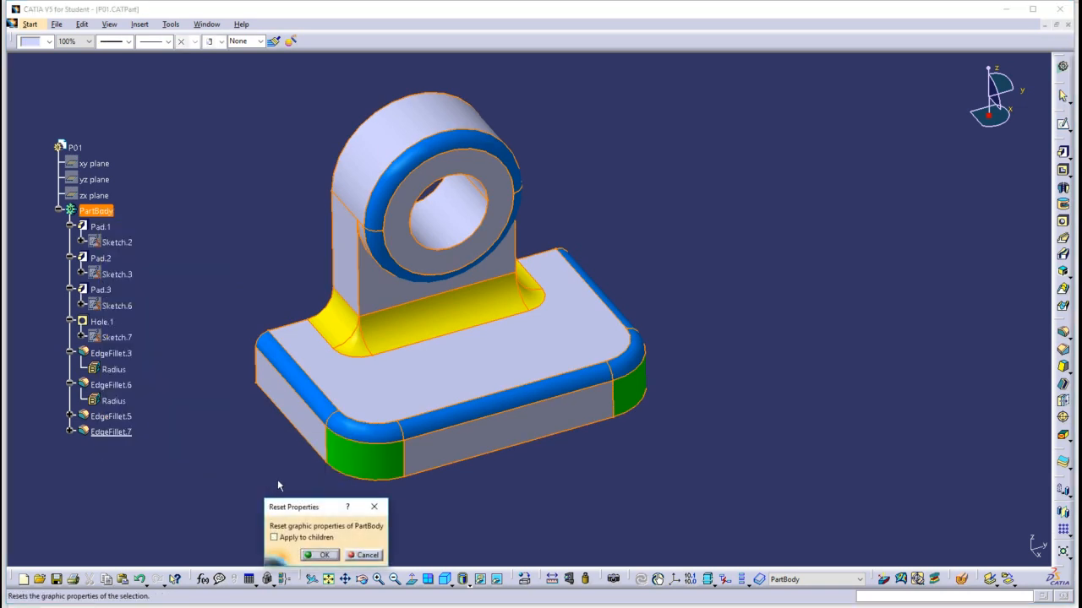
pyautogui.moveTo(291, 507); pyautogui.dragTo(215, 207)
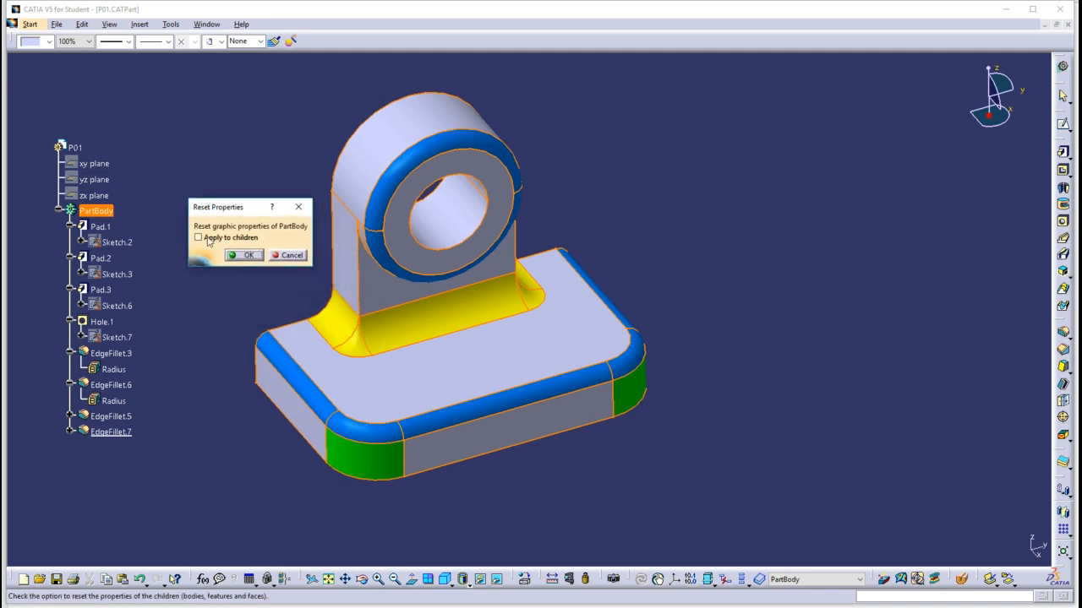
pyautogui.click(207, 239)
pyautogui.click(245, 255)
pyautogui.click(206, 288)
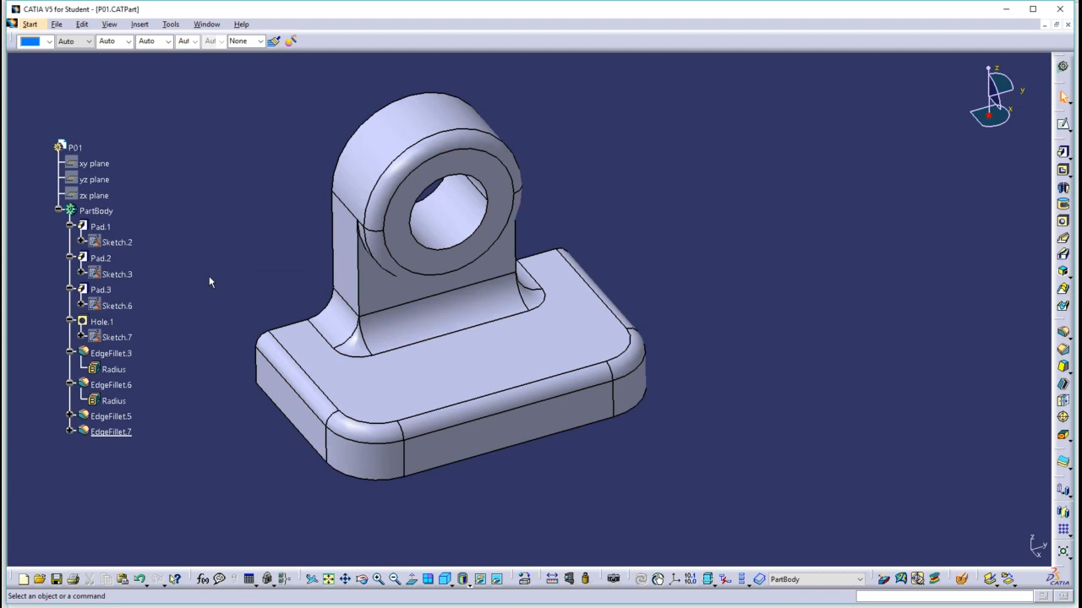
# Step: Color the entire PartBody blue through its graphic properties and clear the selection
pyautogui.click(422, 386)
pyautogui.moveTo(423, 386); pyautogui.dragTo(354, 399, button='middle')
pyautogui.click(565, 426)
pyautogui.moveTo(565, 427); pyautogui.dragTo(340, 277, button='middle')
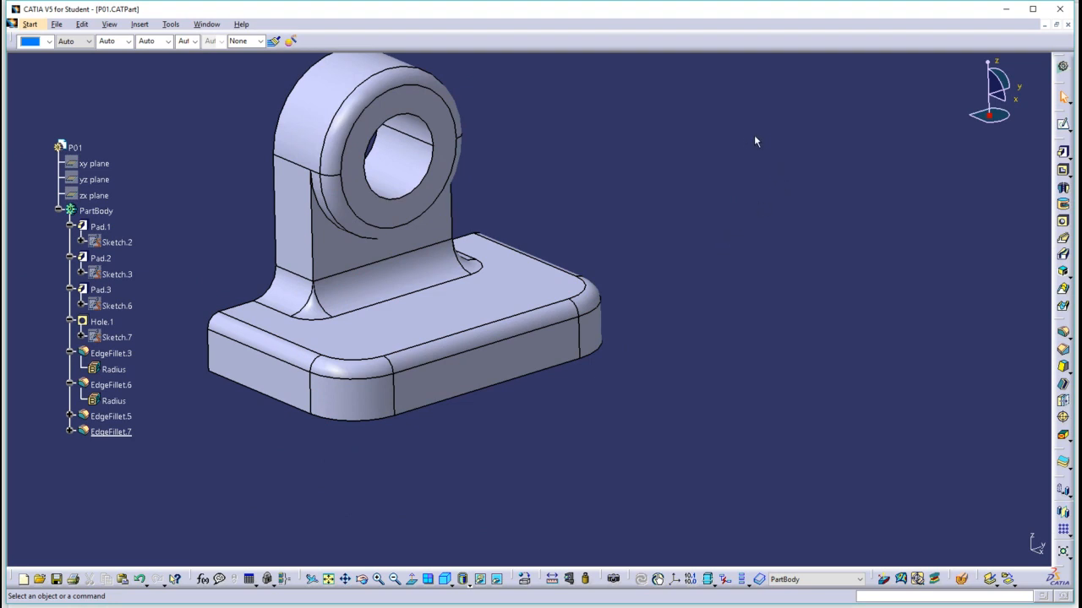
pyautogui.click(95, 211)
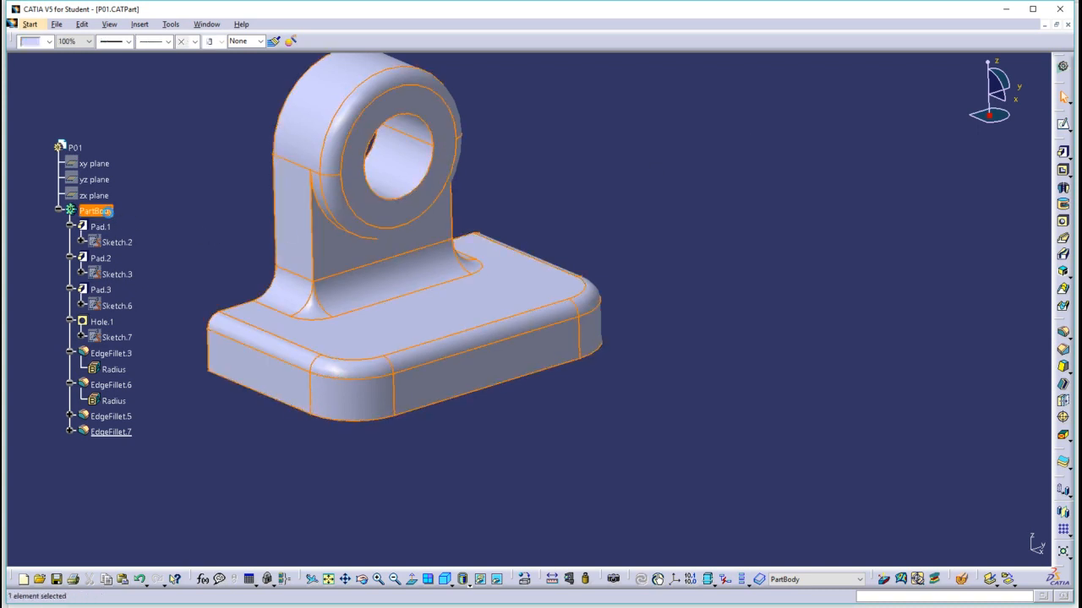
pyautogui.click(49, 41)
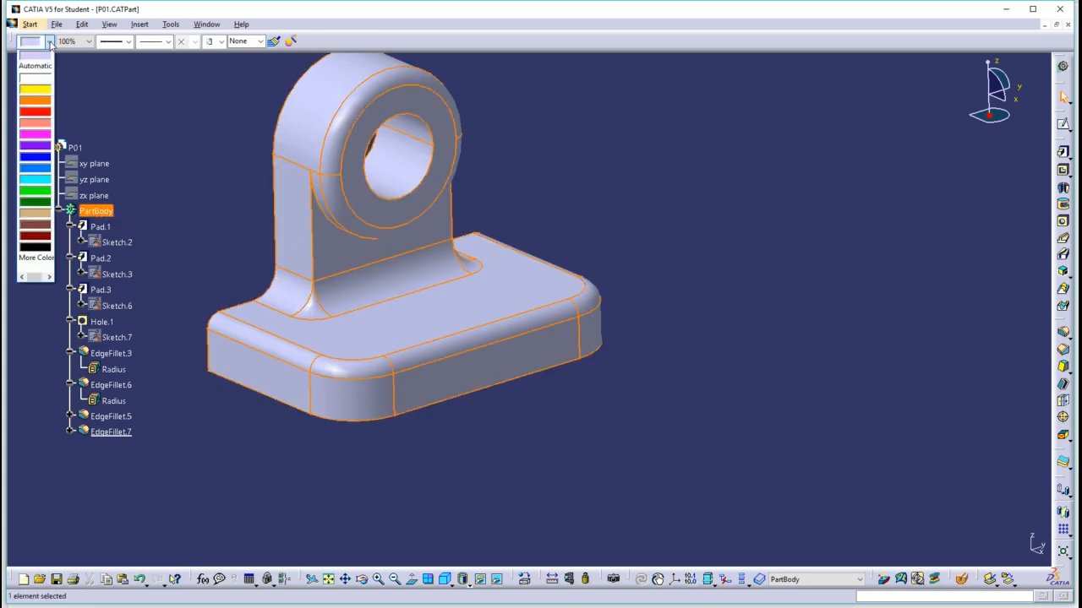
pyautogui.click(39, 168)
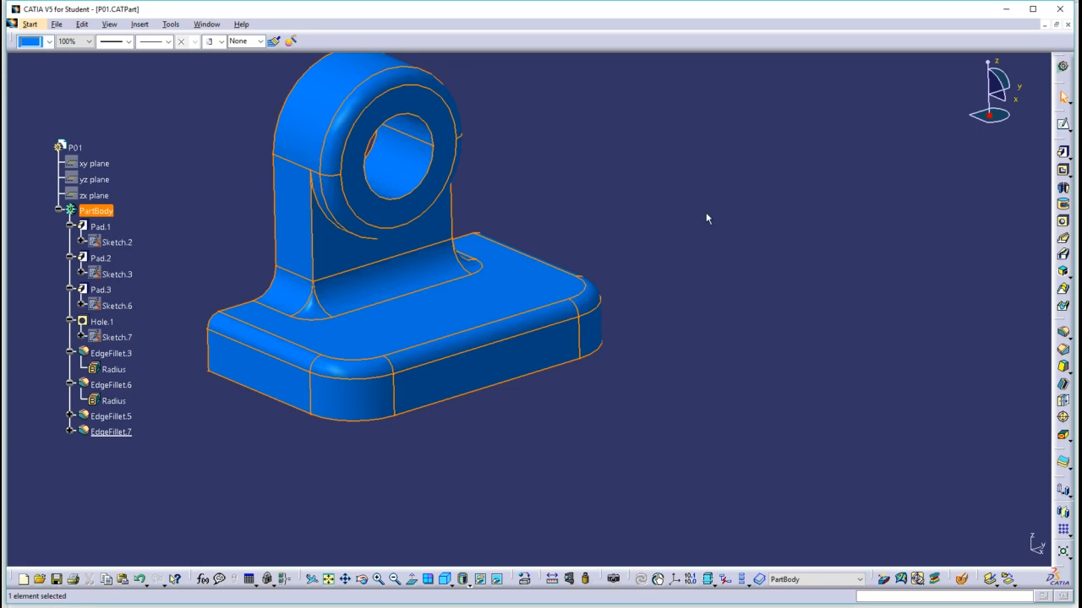
pyautogui.click(836, 253)
# Step: Color only the single EdgeFillet.7 face along the base's long front upper edge yellow
pyautogui.moveTo(578, 461); pyautogui.dragTo(695, 458, button='middle')
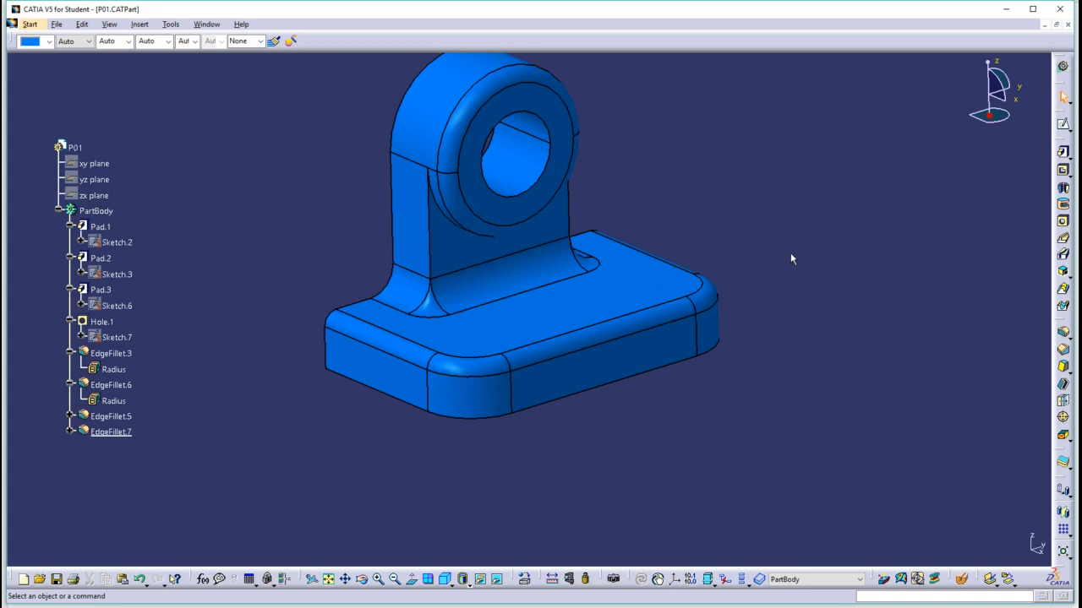
pyautogui.click(583, 345)
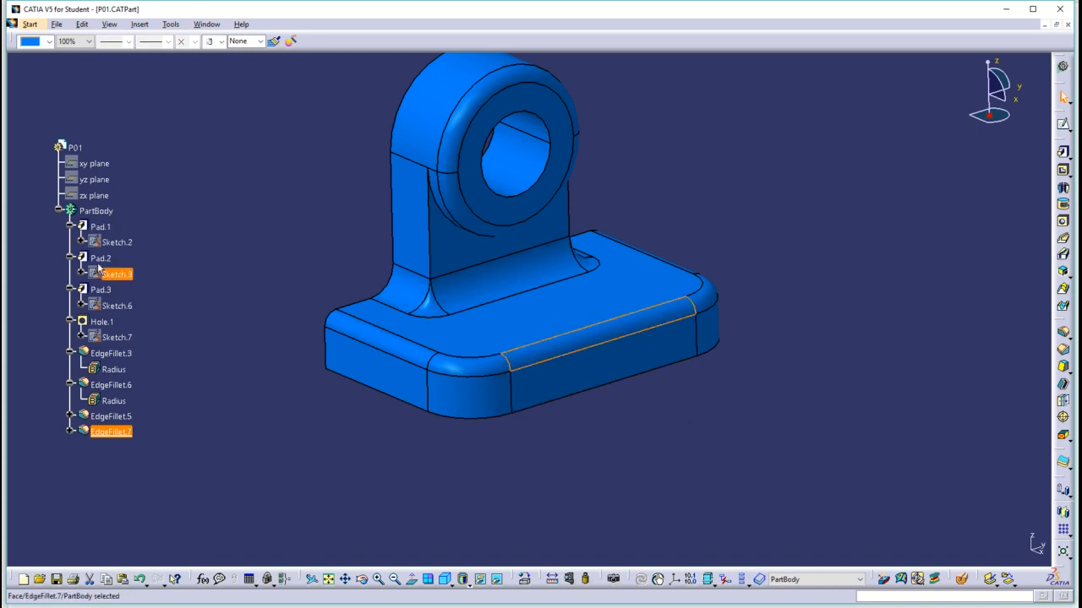
pyautogui.click(48, 41)
pyautogui.click(36, 88)
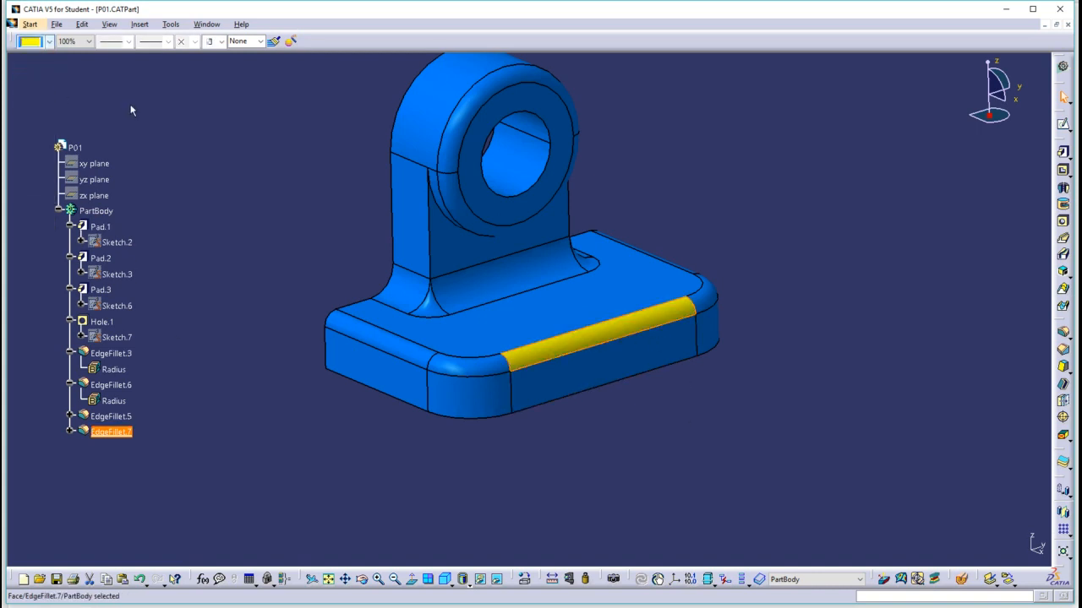
pyautogui.click(277, 195)
pyautogui.moveTo(482, 241); pyautogui.dragTo(519, 299, button='middle')
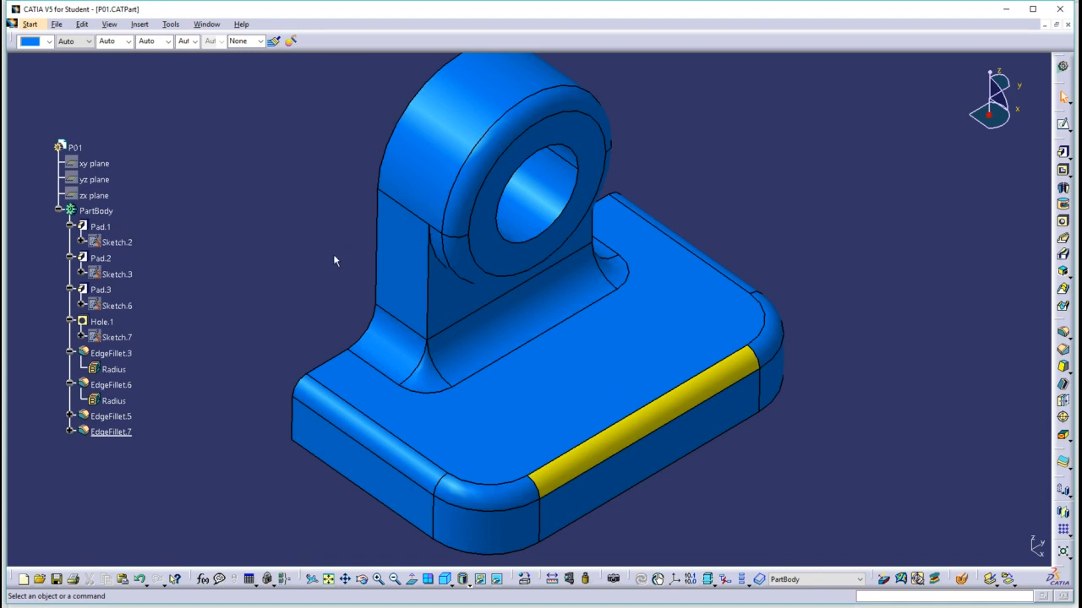
pyautogui.moveTo(613, 322); pyautogui.dragTo(558, 345, button='middle')
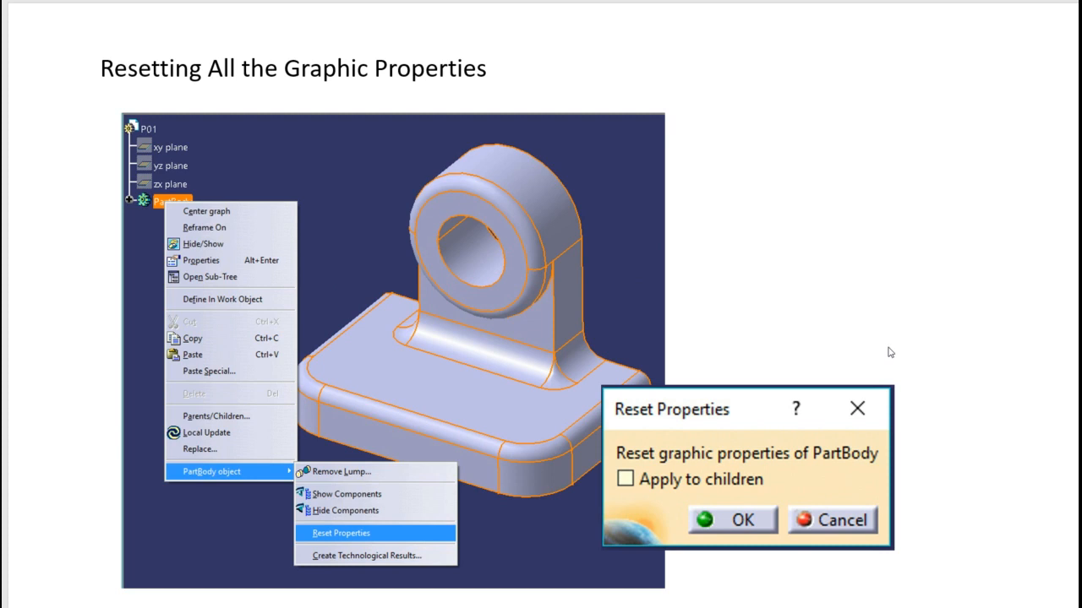
pyautogui.scroll(-2, 881, 343)
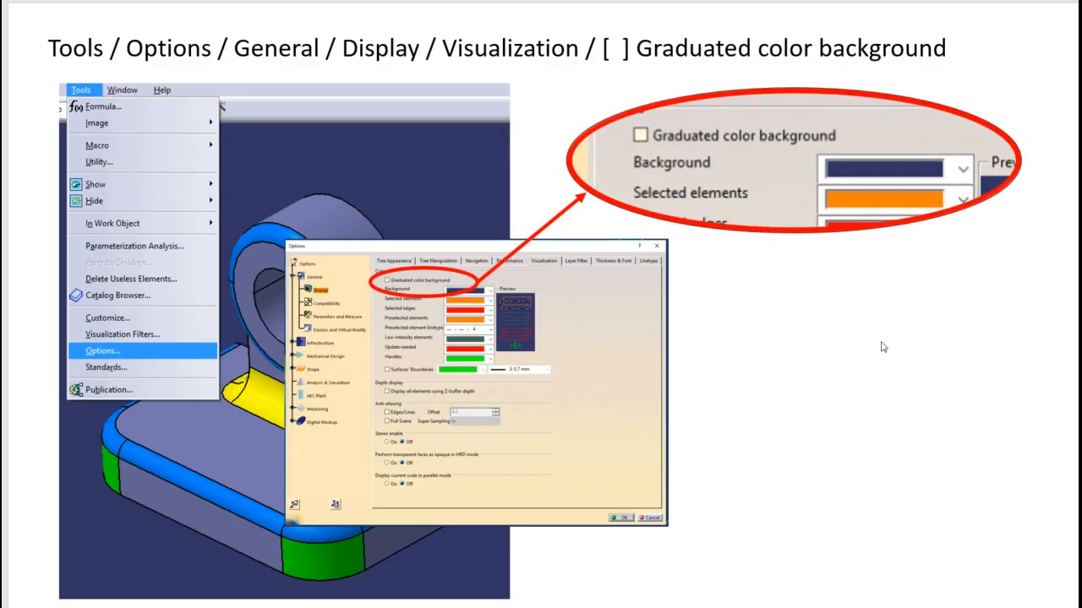